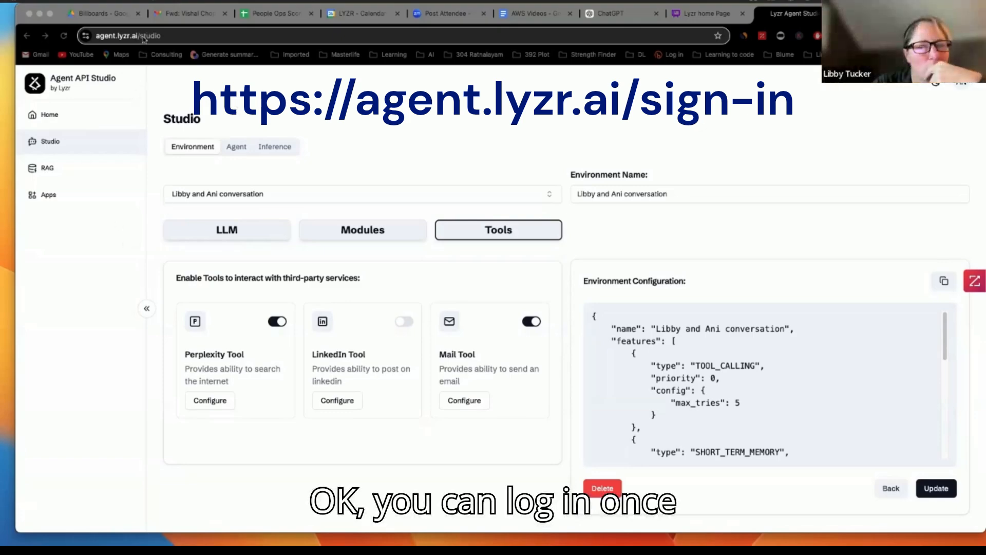
Go to the Home page of Agent API Studio to view the API key and endpoint section.
click(146, 36)
click(66, 300)
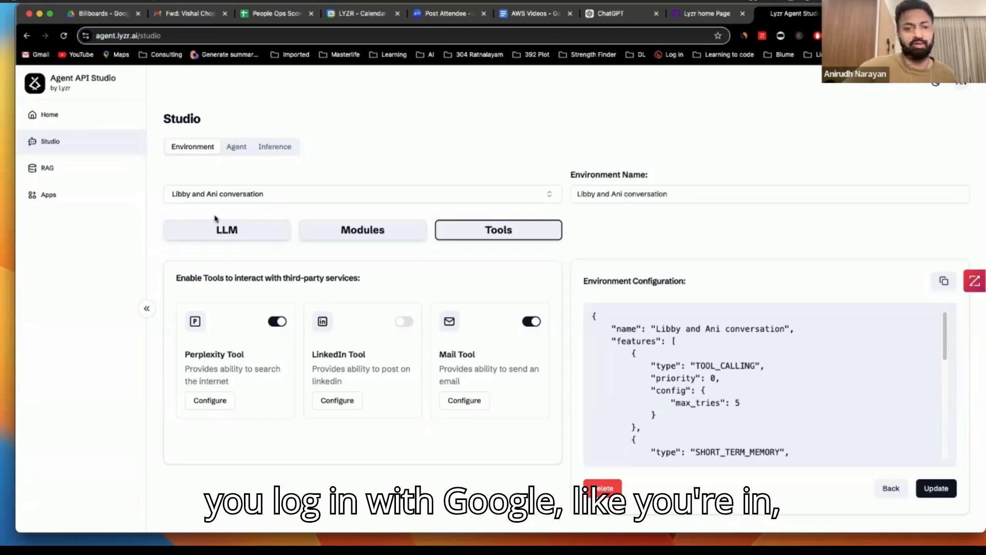
click(75, 123)
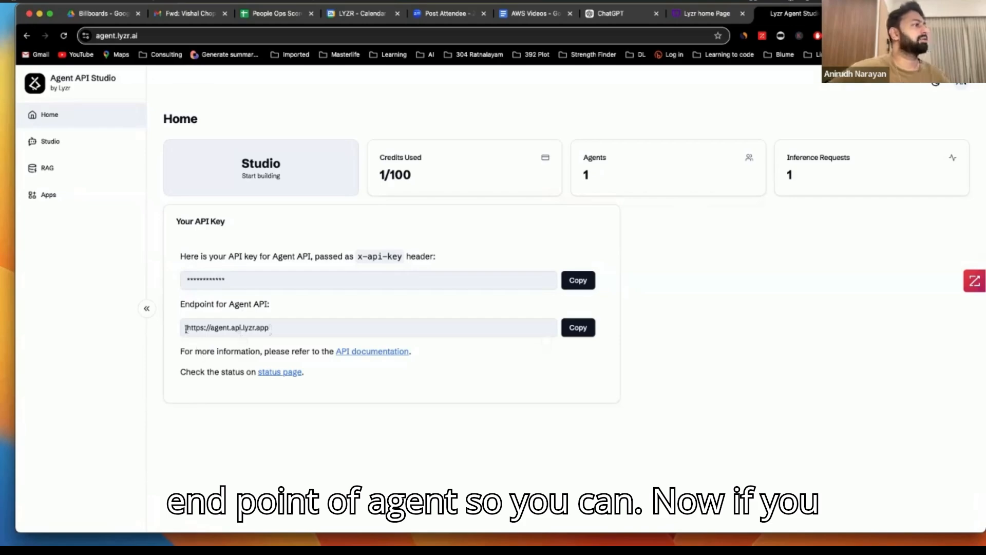
Open the API documentation for the Agent API, skim its inference and environment endpoint sections, and return to the Home page.
drag(228, 306, 265, 306)
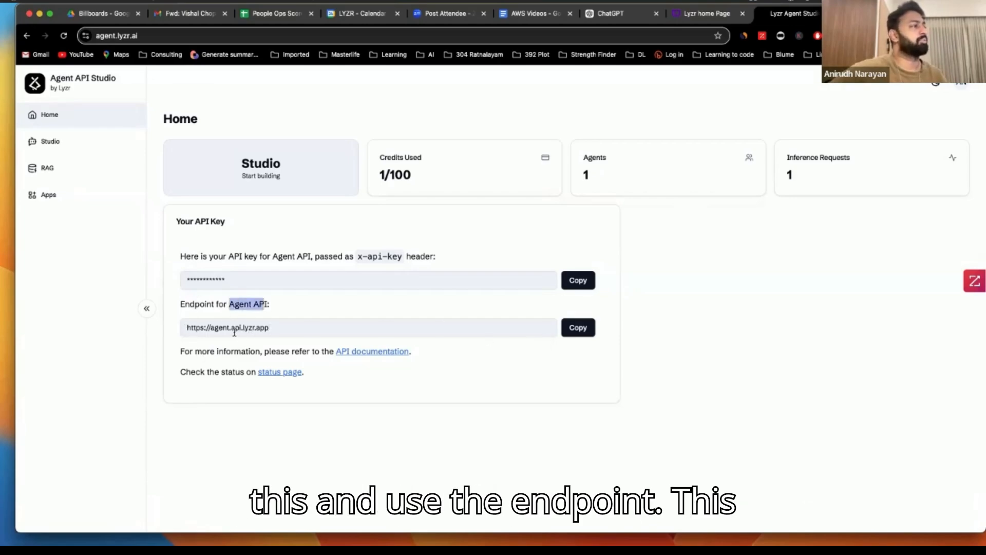
click(373, 352)
scroll(450, 235, down, 5)
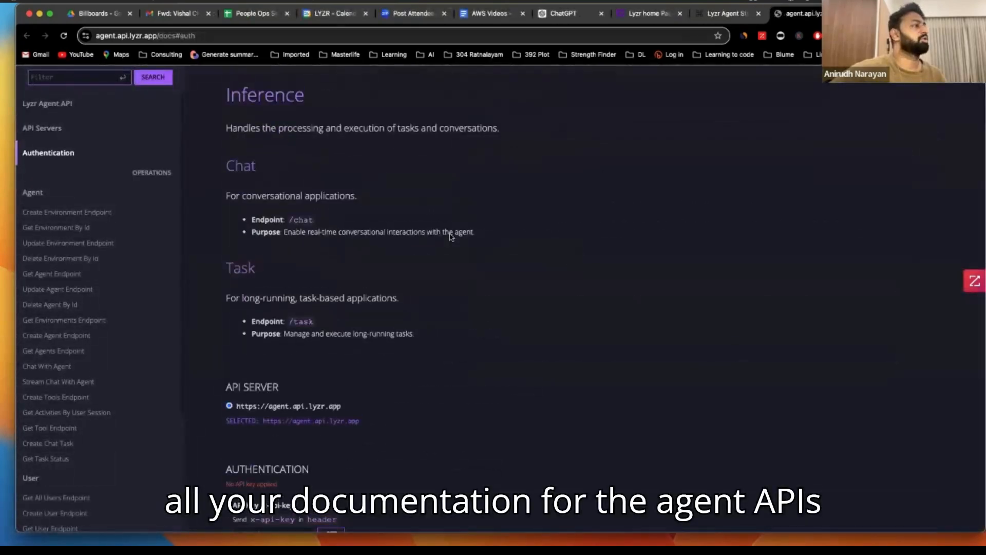
scroll(451, 236, down, 2)
scroll(450, 237, down, 20)
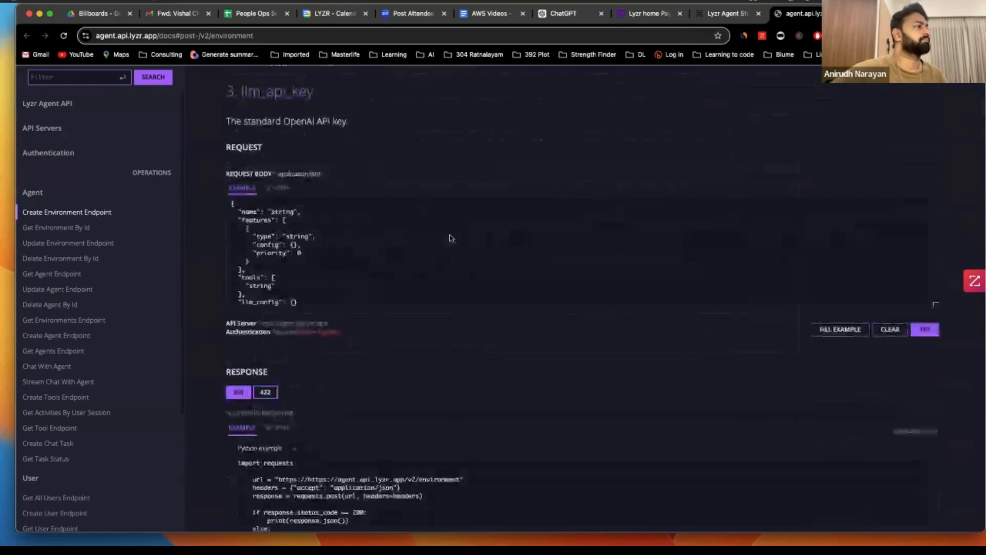
key(ctrl+shift+Tab)
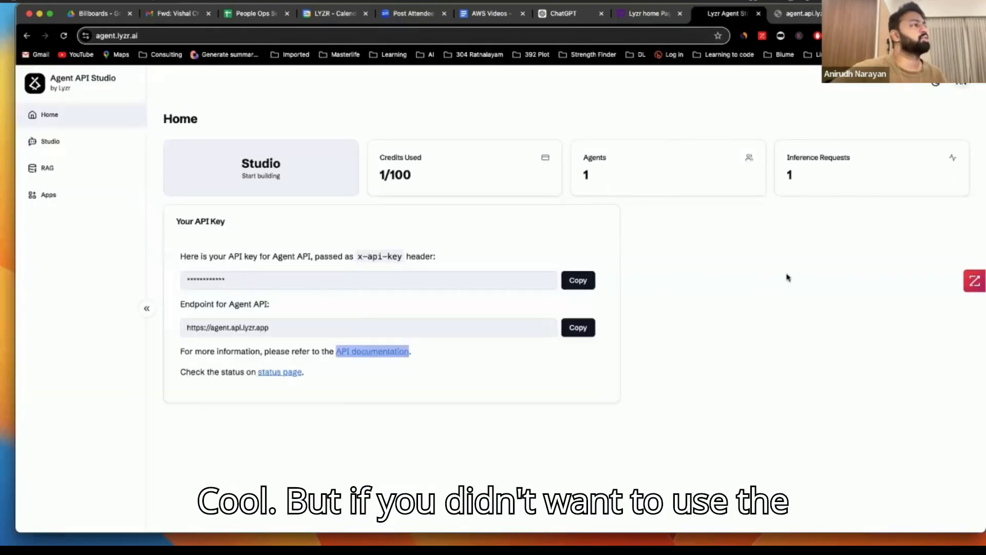
Open the Studio from the Home page to start building, and toggle the colour theme back and forth.
click(308, 174)
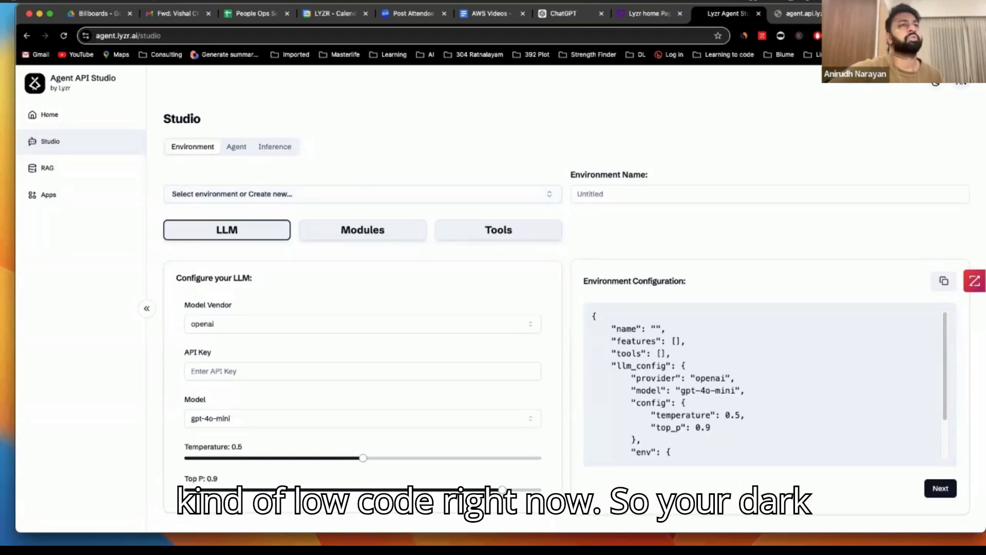
click(936, 81)
click(936, 81)
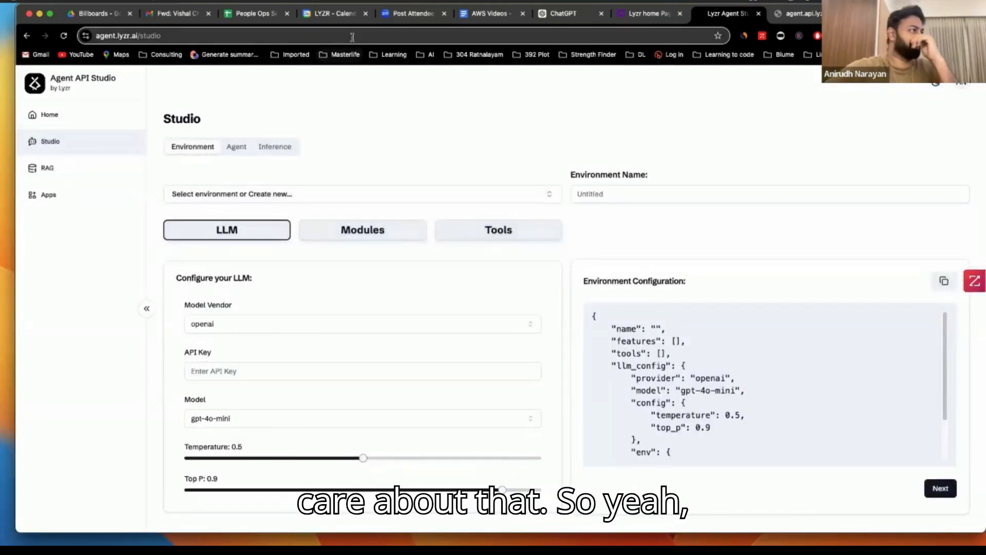
click(197, 195)
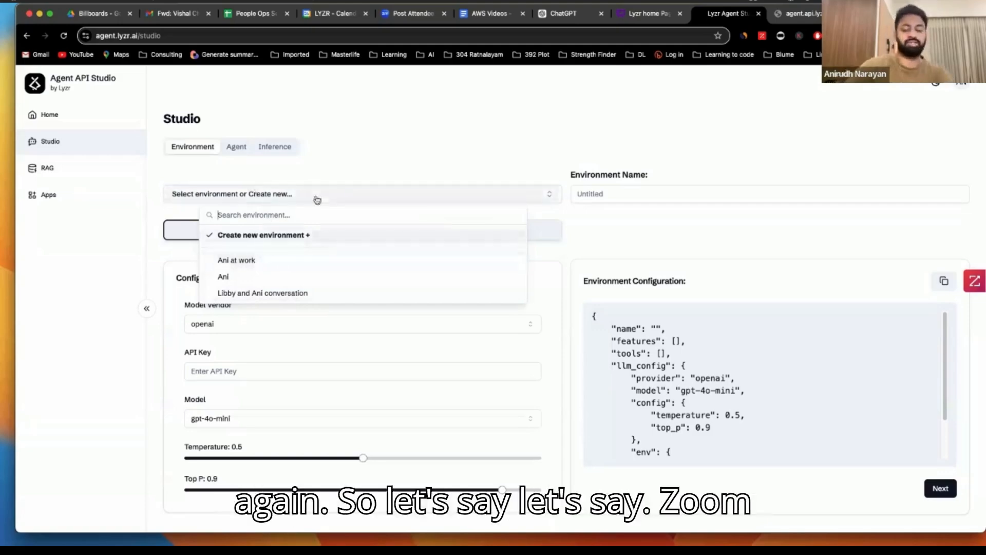
text(Zoom reco)
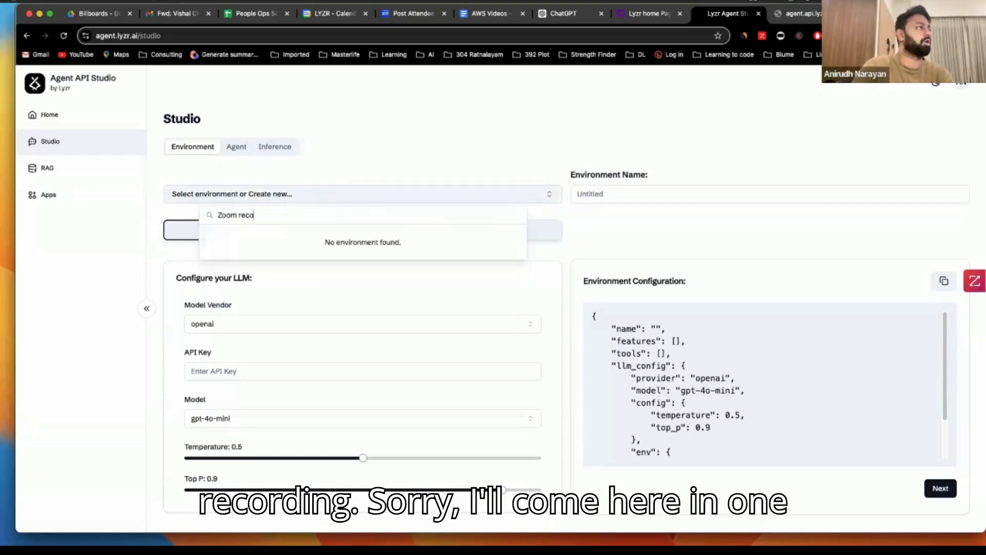
key(super+a)
key(BackSpace)
Name the new environment "Zoom recording with" followed by the two participants' first names.
click(591, 194)
text(Zoom recording wit)
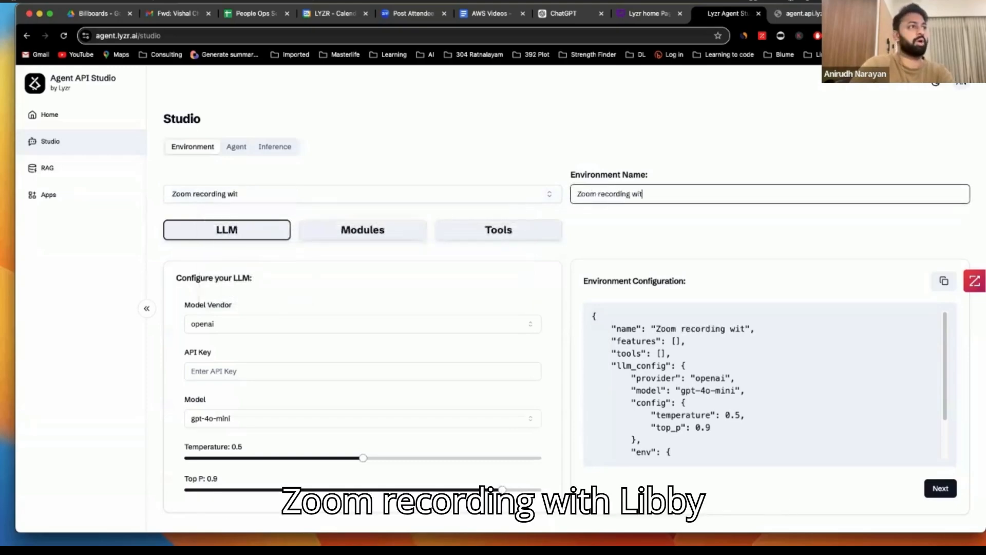
text(h Libby and Ani)
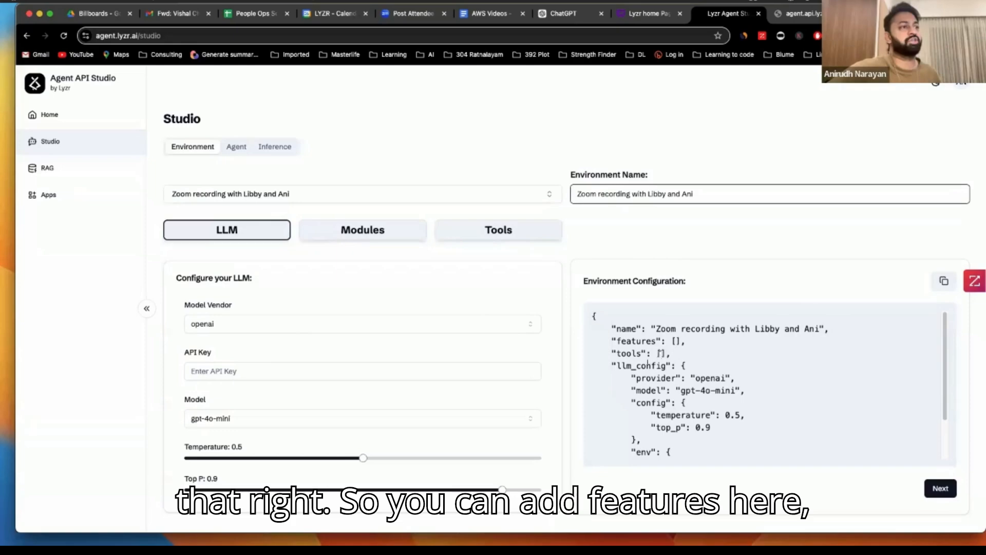
Examine the environment configuration code and the list of modules that can be enabled for the environment.
click(727, 380)
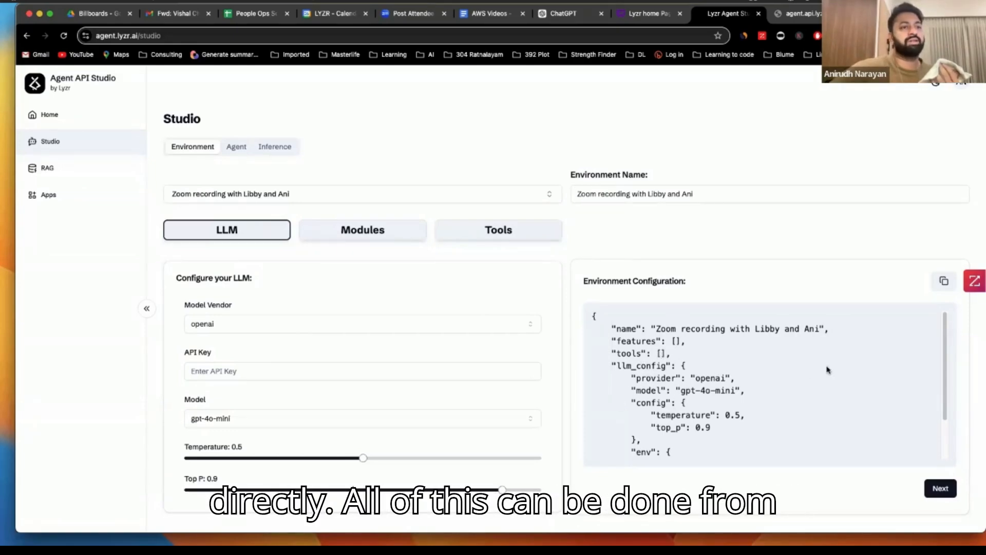
scroll(827, 370, down, 2)
scroll(827, 370, up, 1)
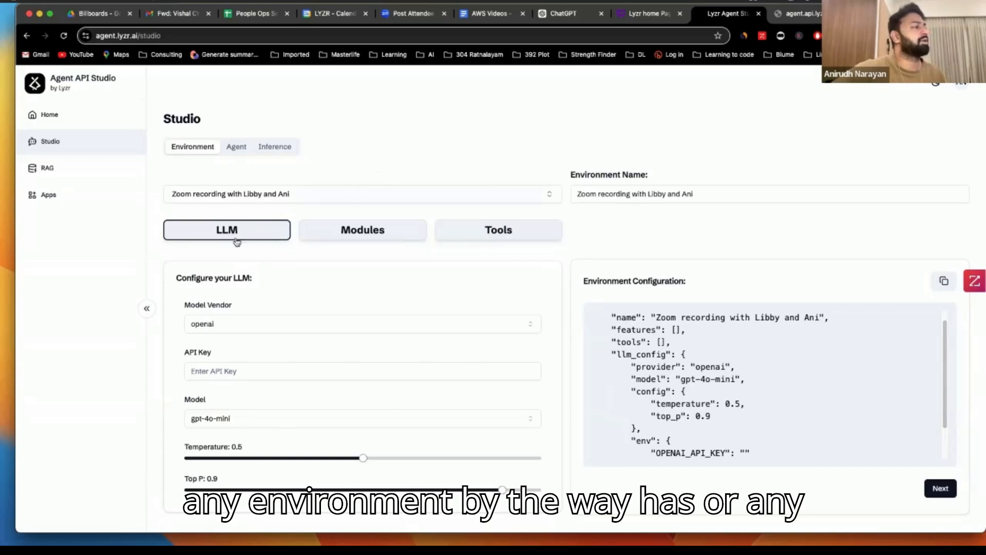
click(402, 234)
click(247, 238)
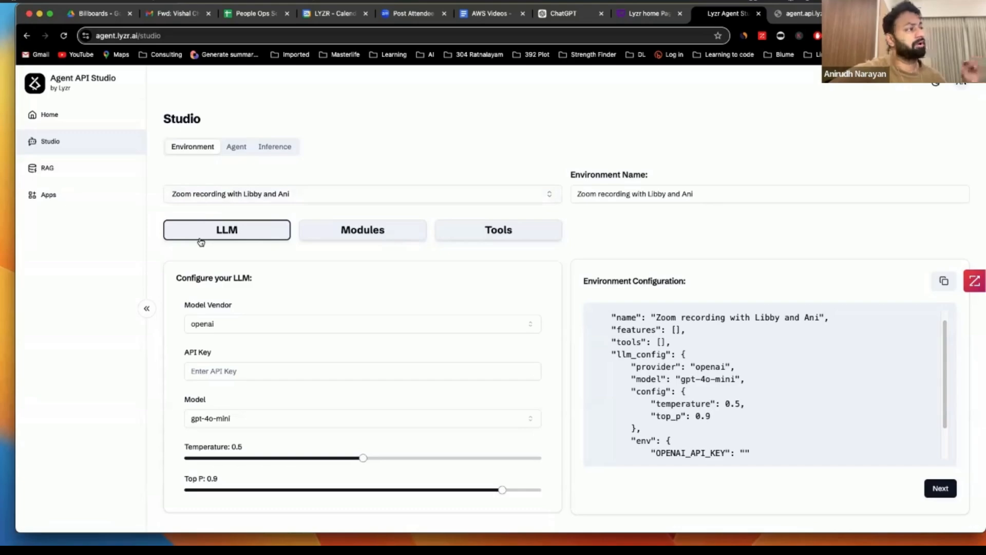
click(363, 230)
scroll(394, 269, down, 3)
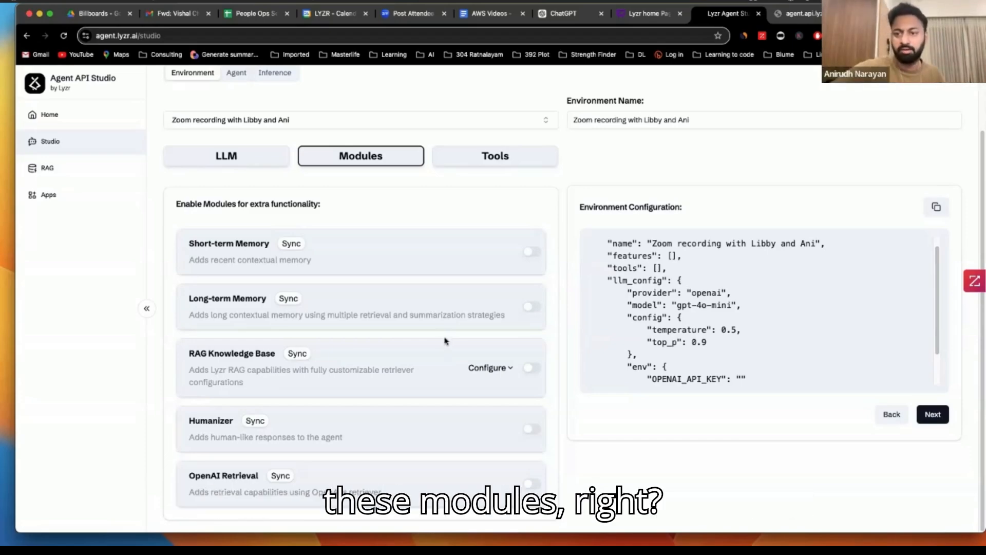
In the LLM configuration, keep openai as the model vendor and fill in the API key with the saved entry.
click(229, 158)
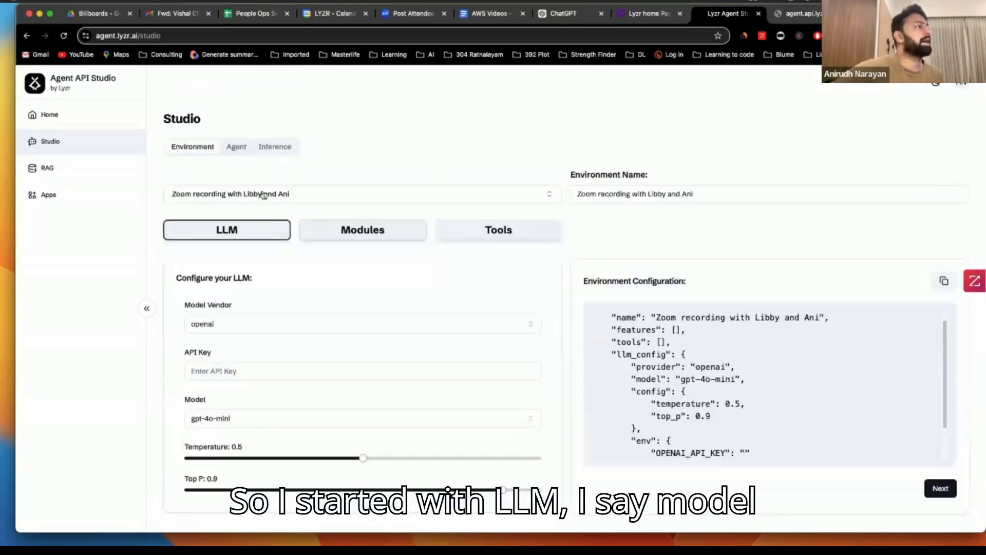
click(244, 328)
click(250, 307)
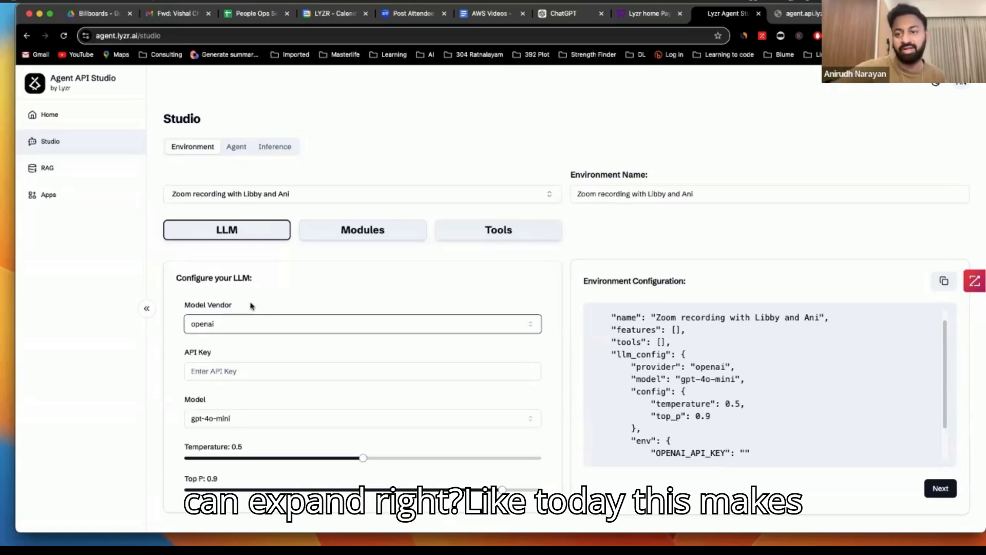
click(242, 368)
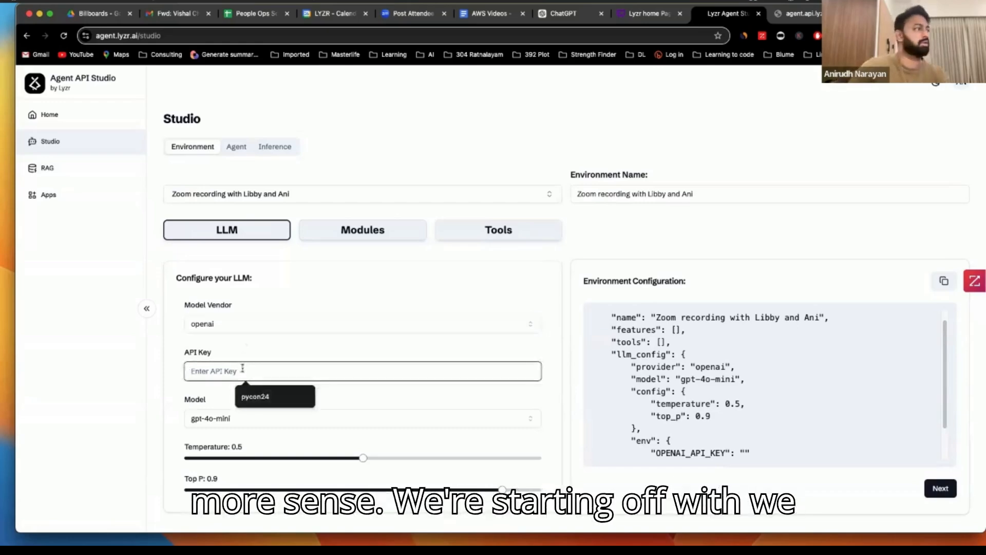
click(255, 396)
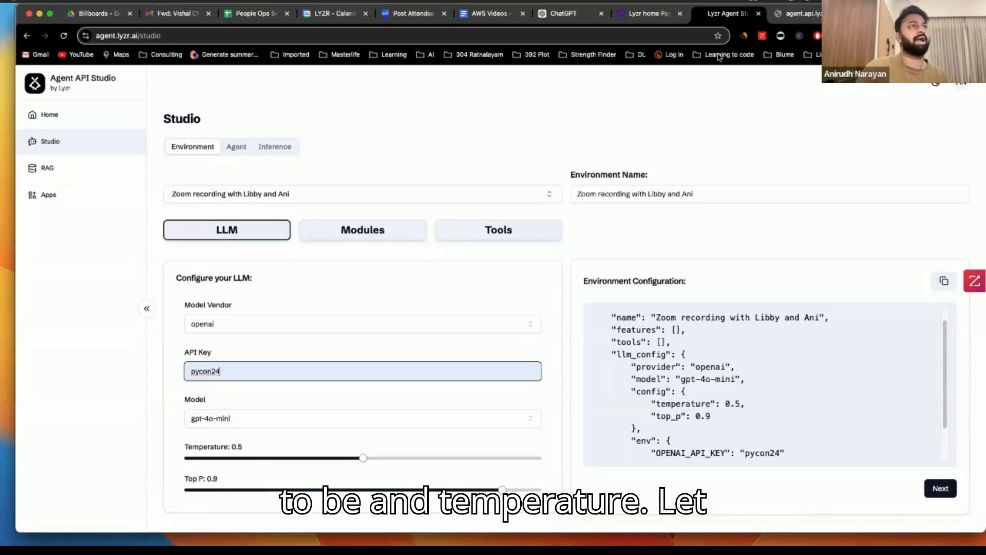
Search Google for "temperature in llm" in a new tab and read the full AI Overview.
click(794, 15)
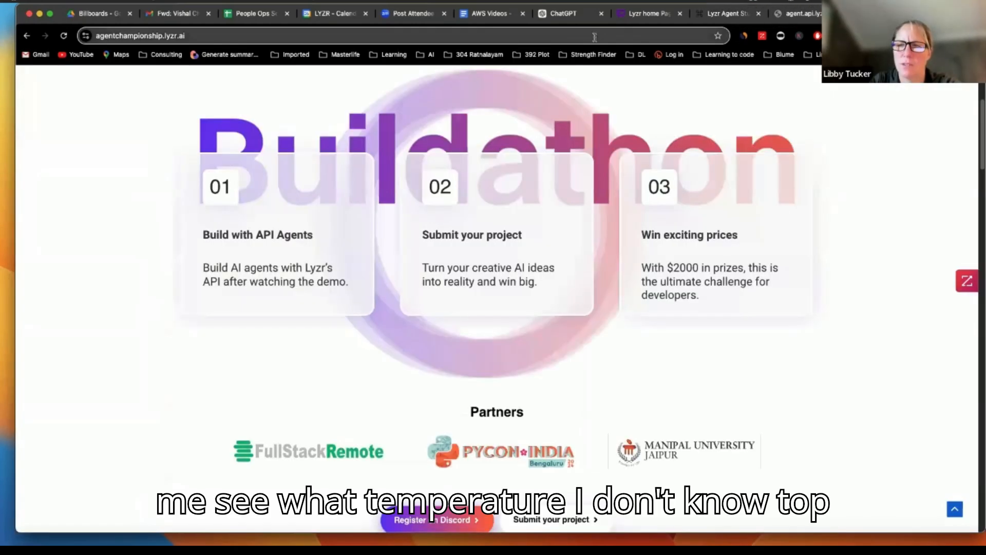
key(super+t)
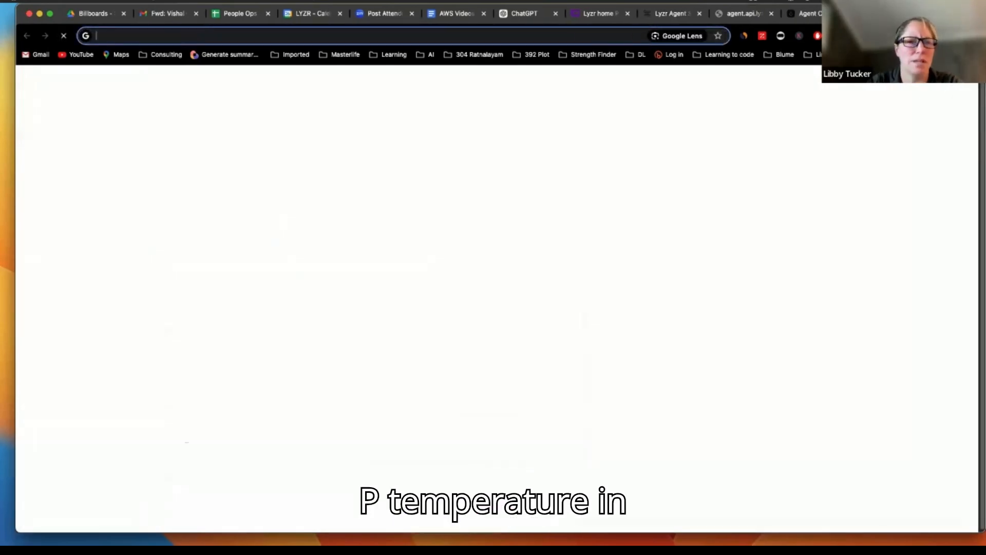
text(temperature in llm)
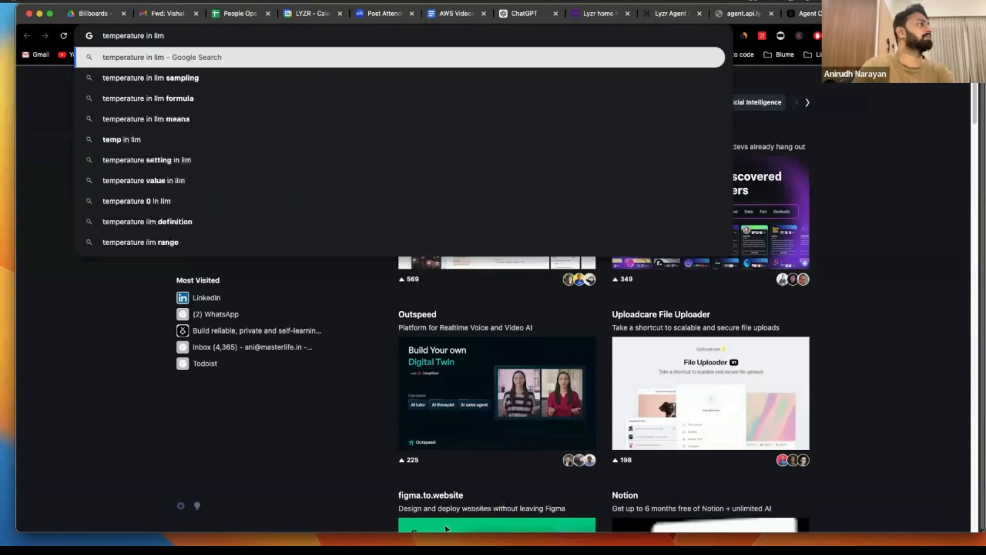
key(Return)
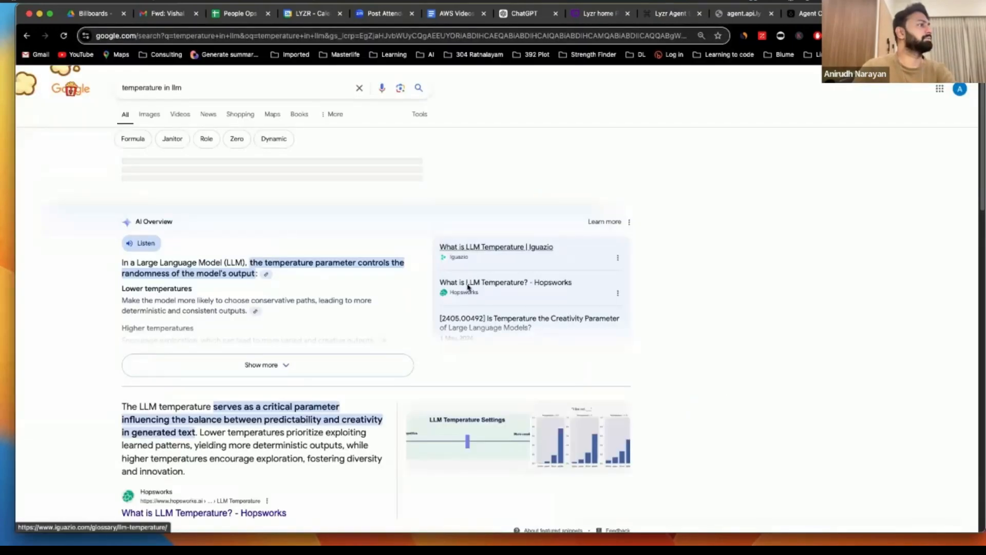
click(315, 365)
scroll(293, 358, down, 1)
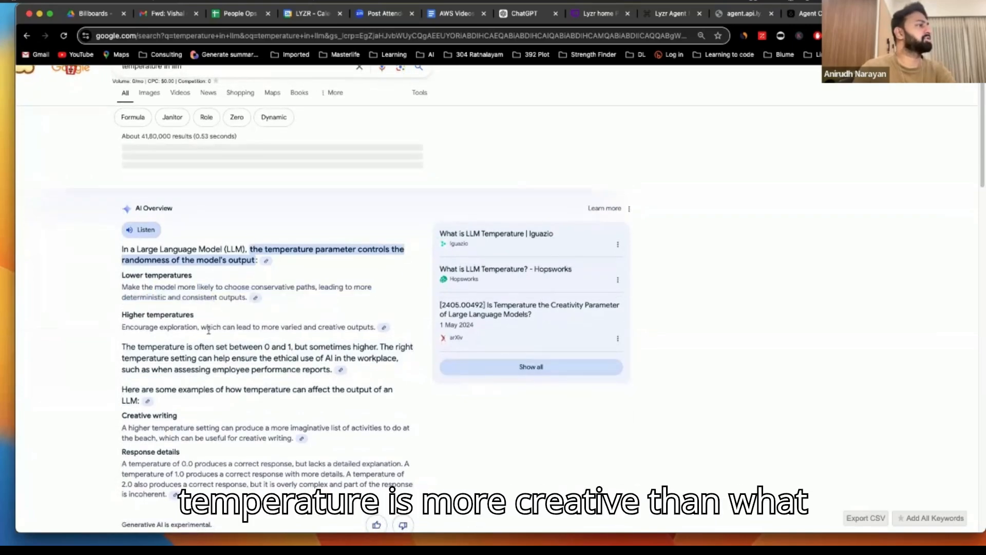
scroll(209, 331, down, 1)
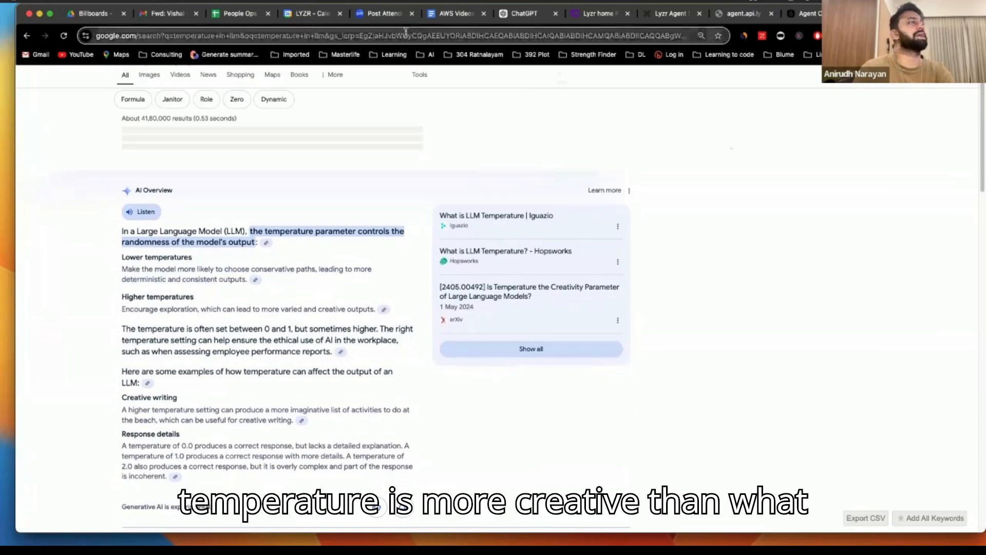
Check the Studio's Top P setting, search Google for "Top P in llm" and expand the AI Overview.
click(670, 14)
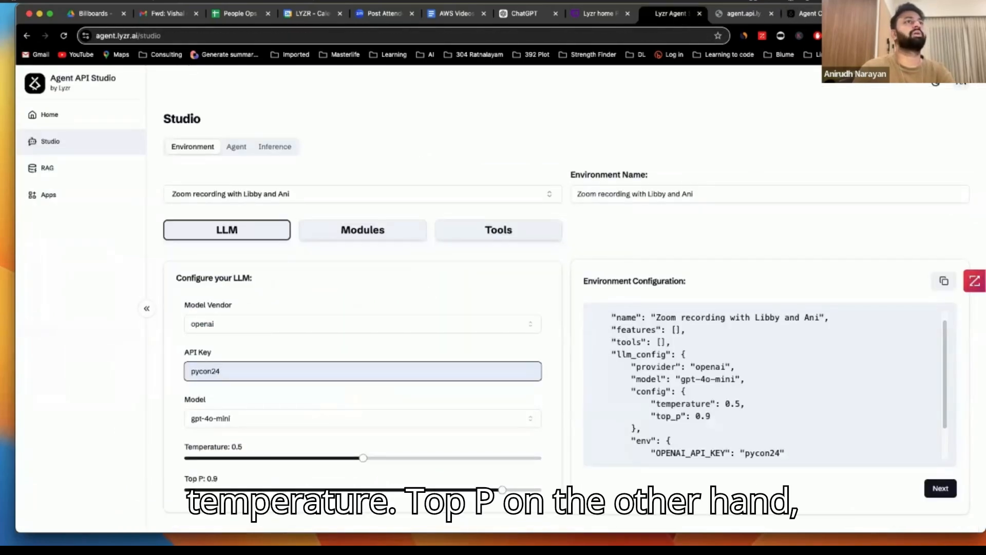
click(881, 14)
click(161, 88)
double_click(154, 88)
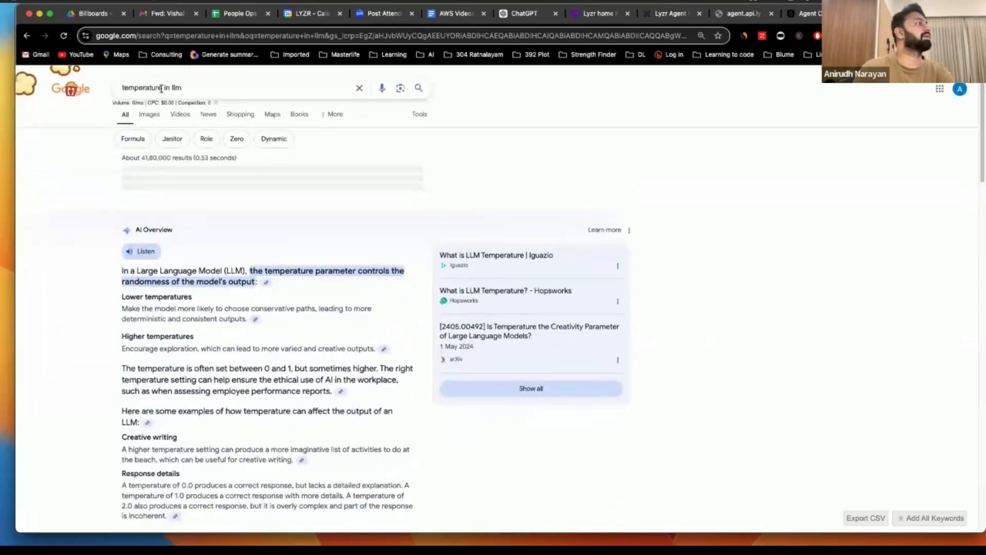
text(Top P)
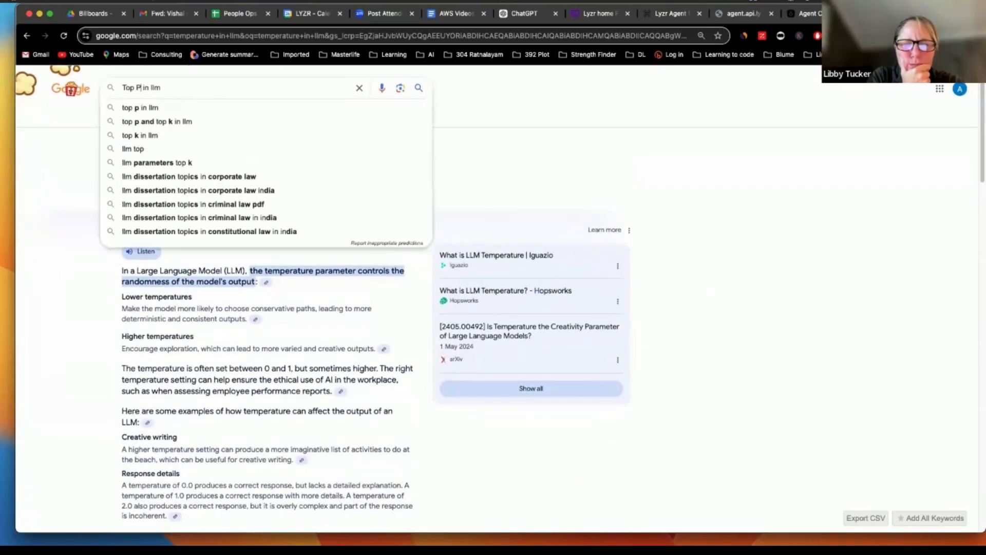
key(Return)
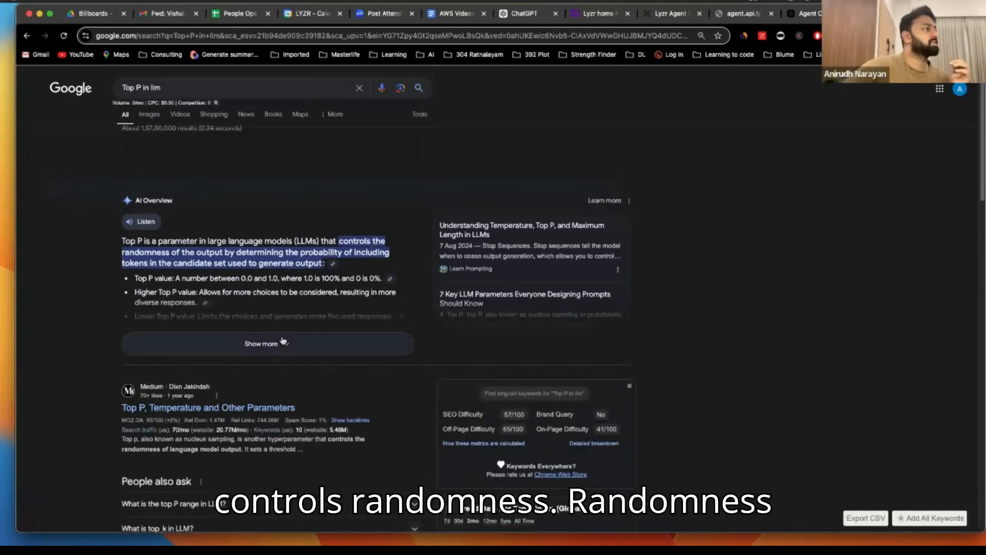
click(282, 342)
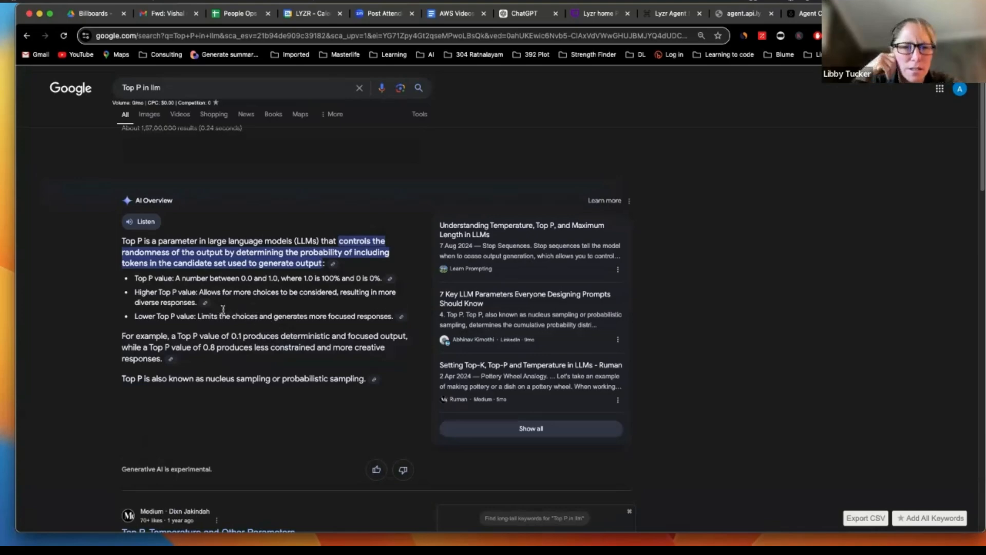
Read the AI Overview's explanation of how higher and lower Top P values affect LLM responses.
triple_click(137, 294)
drag(199, 317, 369, 318)
click(369, 318)
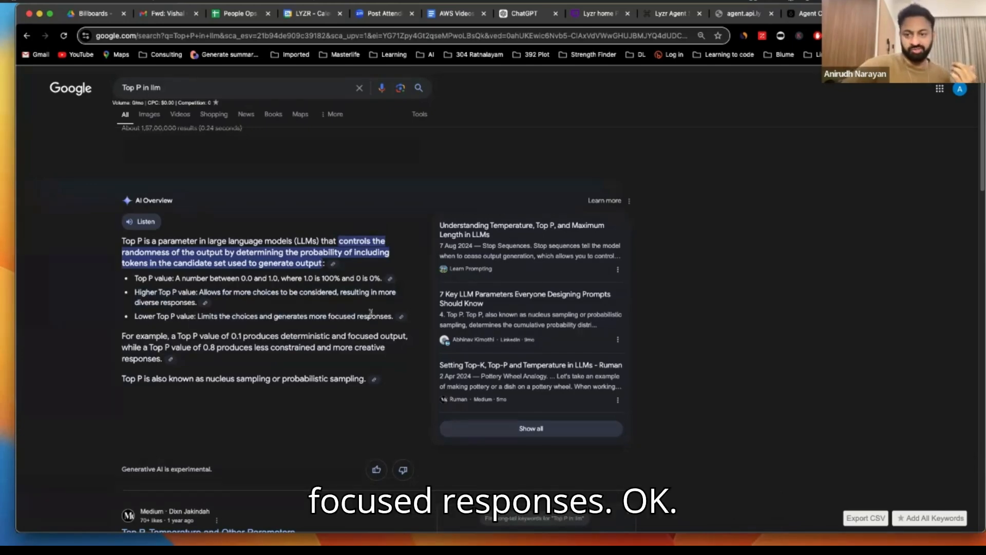
drag(134, 293, 193, 299)
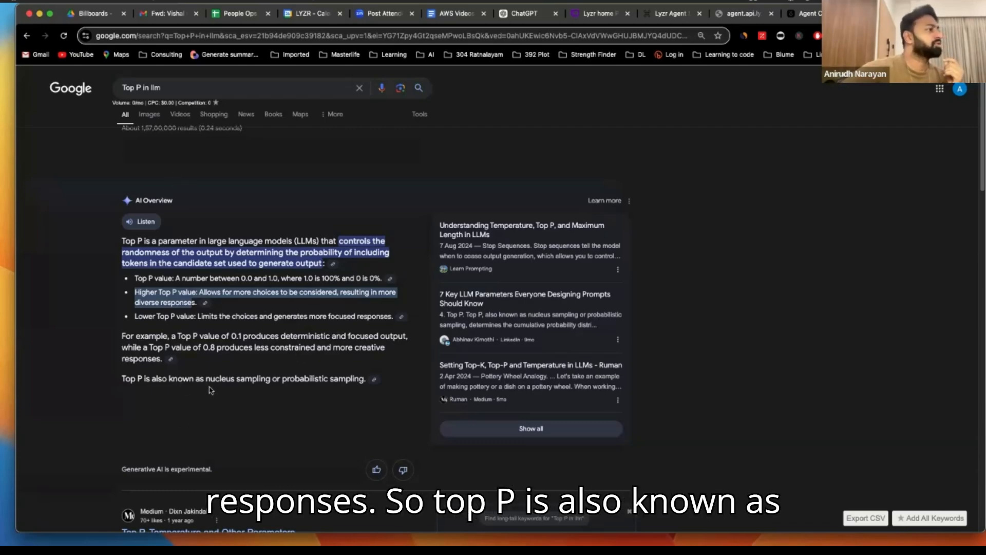
scroll(309, 391, down, 2)
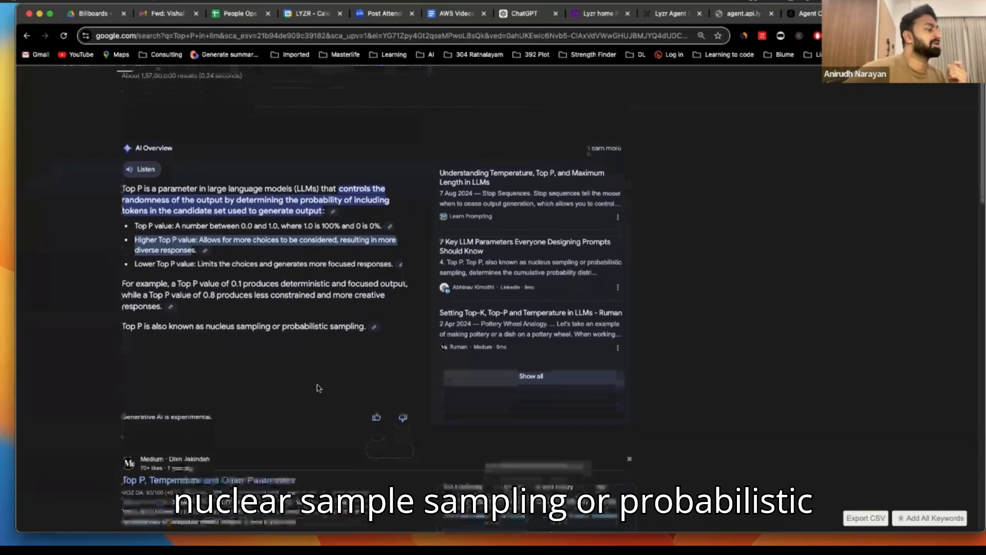
Open the Medium article on Top P and temperature in a new tab, and preview the "Top-P vs Top-K" picture among the image results.
right_click(246, 468)
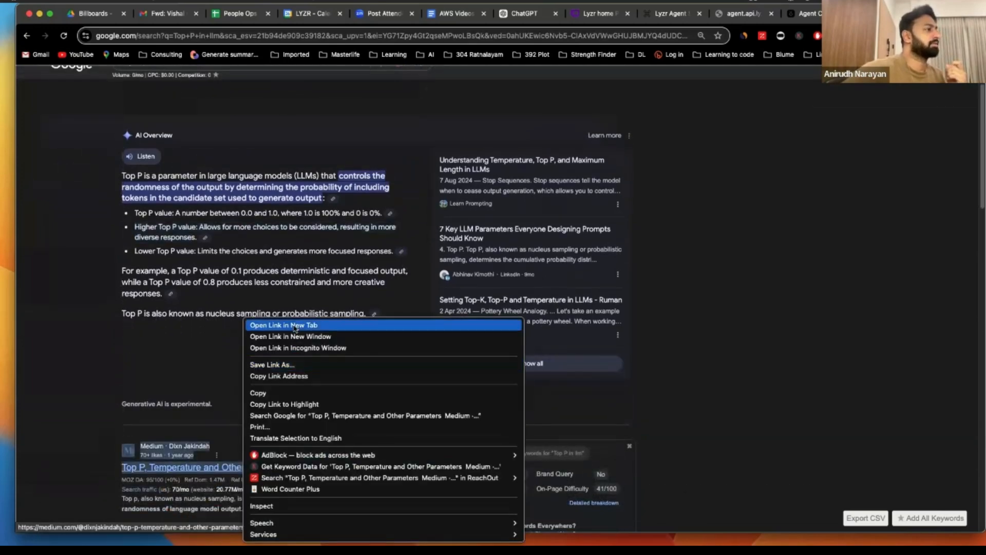
click(280, 326)
scroll(146, 136, up, 2)
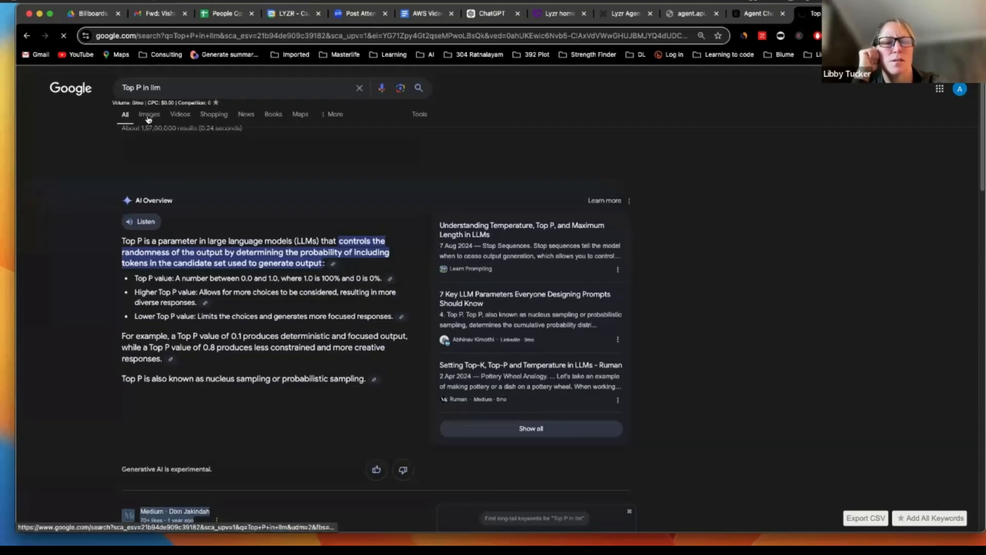
click(148, 114)
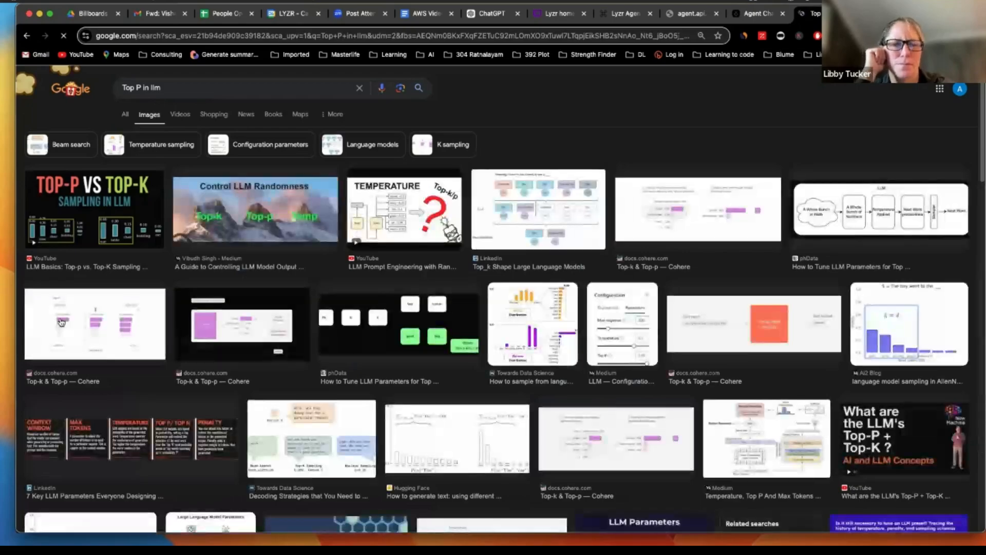
click(109, 227)
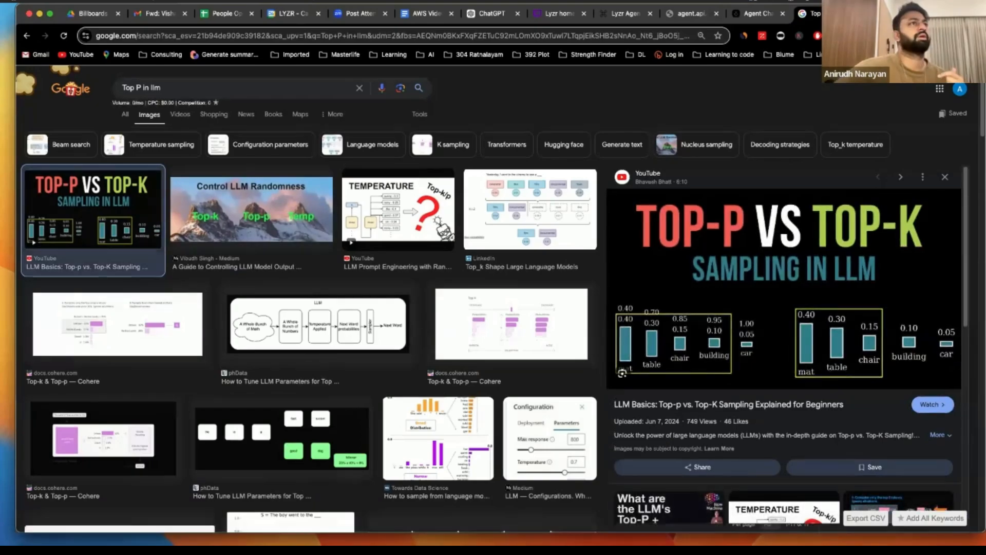
Return to the Agent API Studio and review the Temperature and Top P settings in the LLM configuration.
click(757, 14)
click(692, 14)
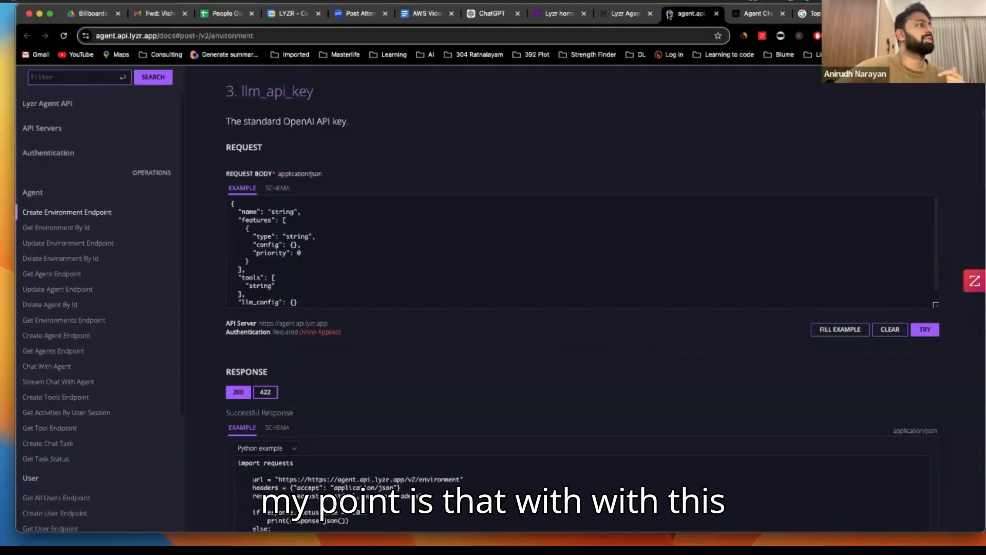
click(624, 13)
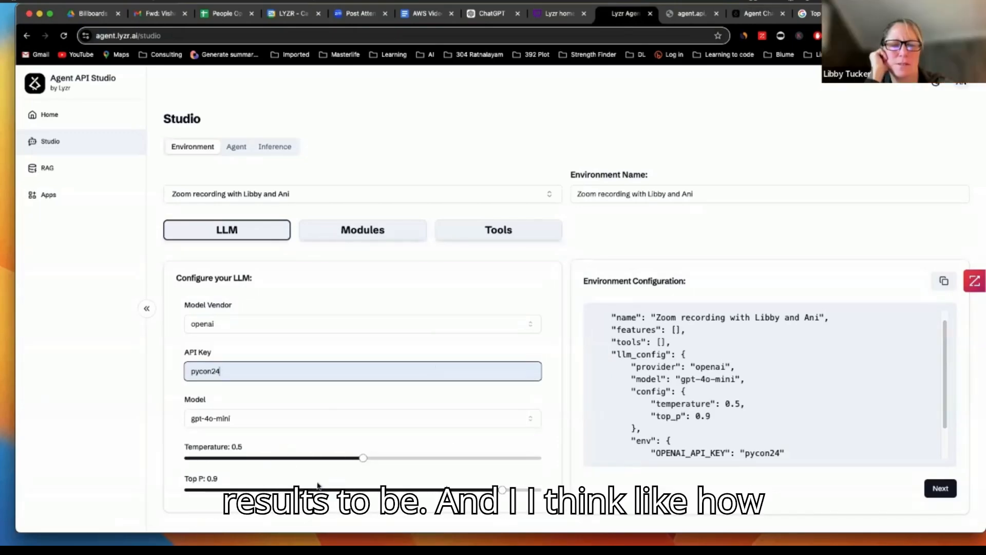
click(191, 480)
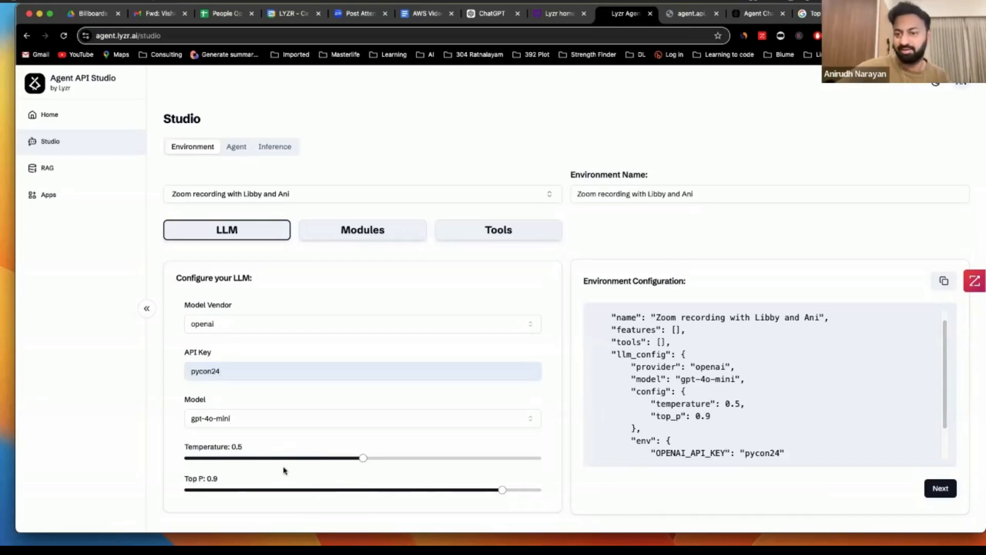
Enable the Long-term Memory, Humanizer and Short-term Memory modules for the environment.
click(332, 236)
scroll(469, 303, down, 2)
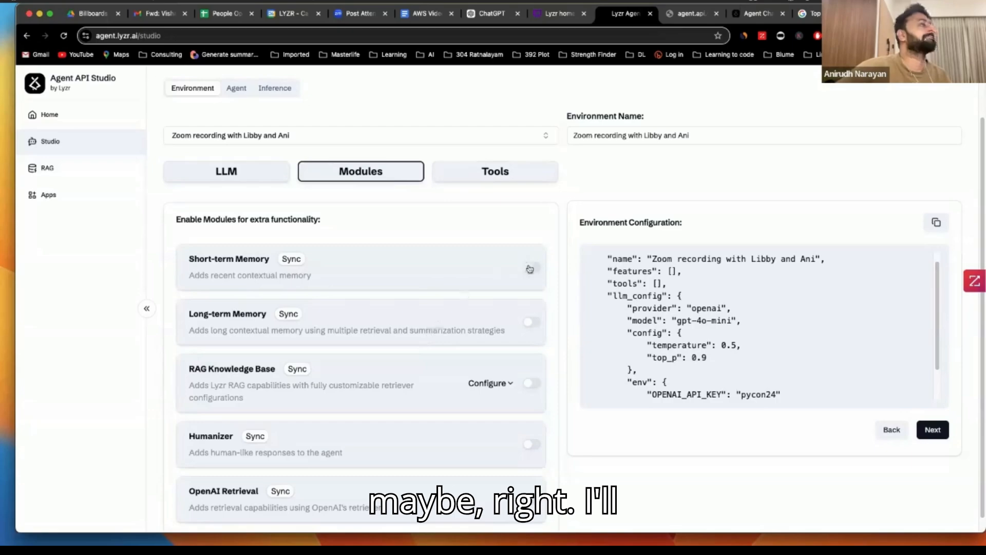
click(533, 322)
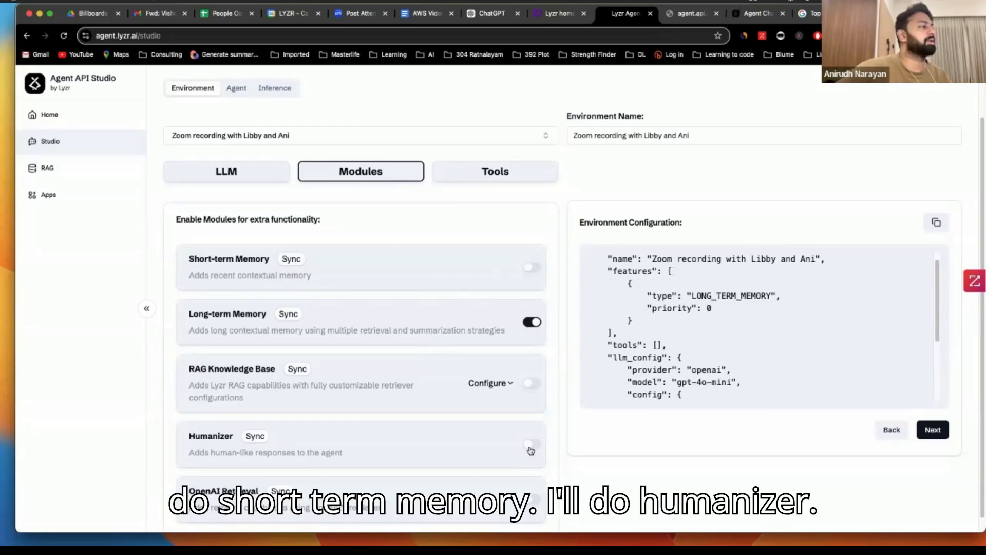
click(531, 444)
scroll(531, 451, down, 1)
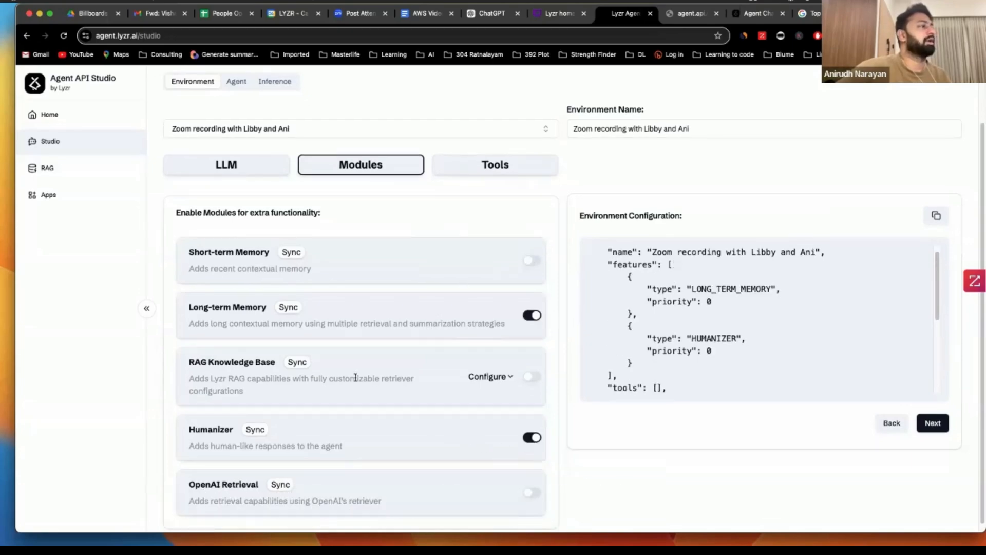
click(532, 261)
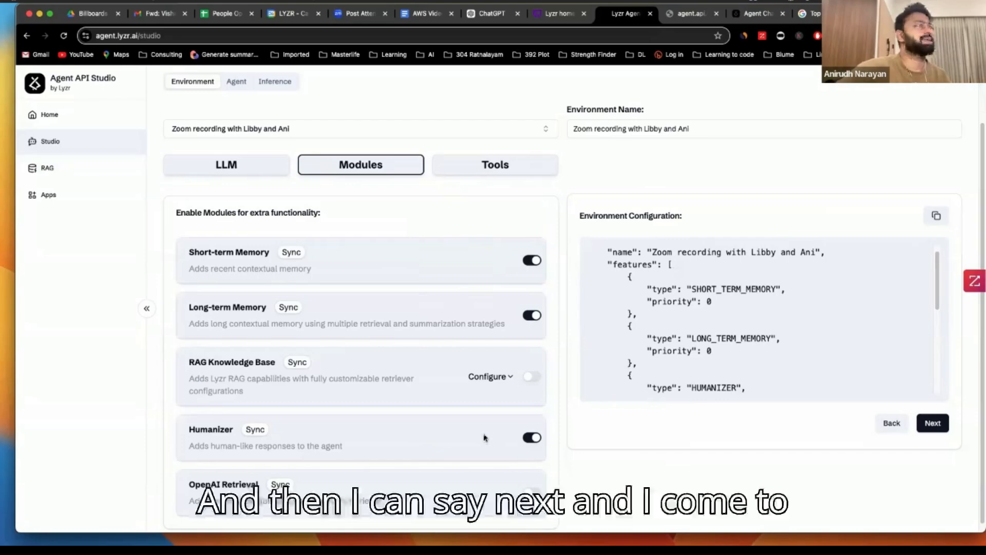
Proceed to the environment's tools and enable the Perplexity Tool and the Mail Tool.
click(932, 422)
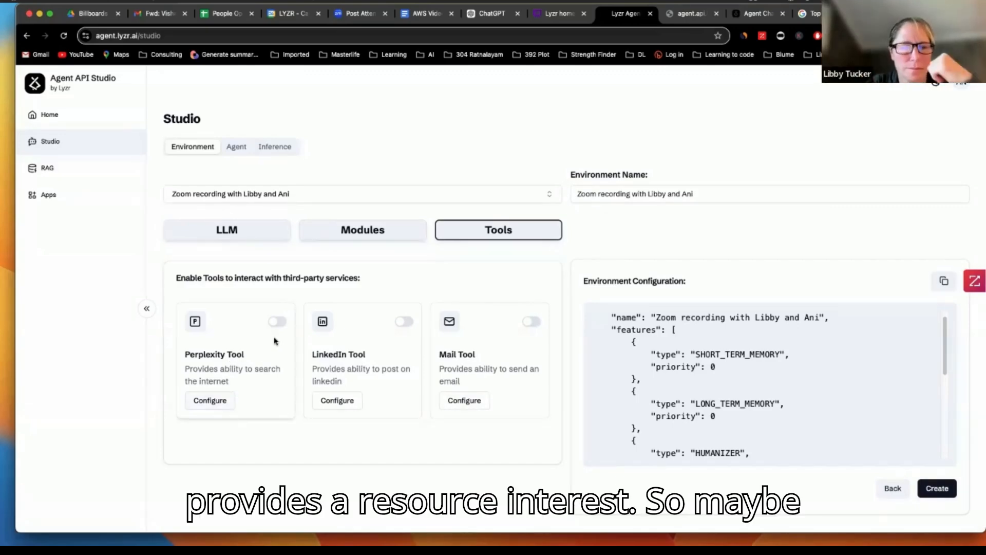
click(280, 322)
click(532, 322)
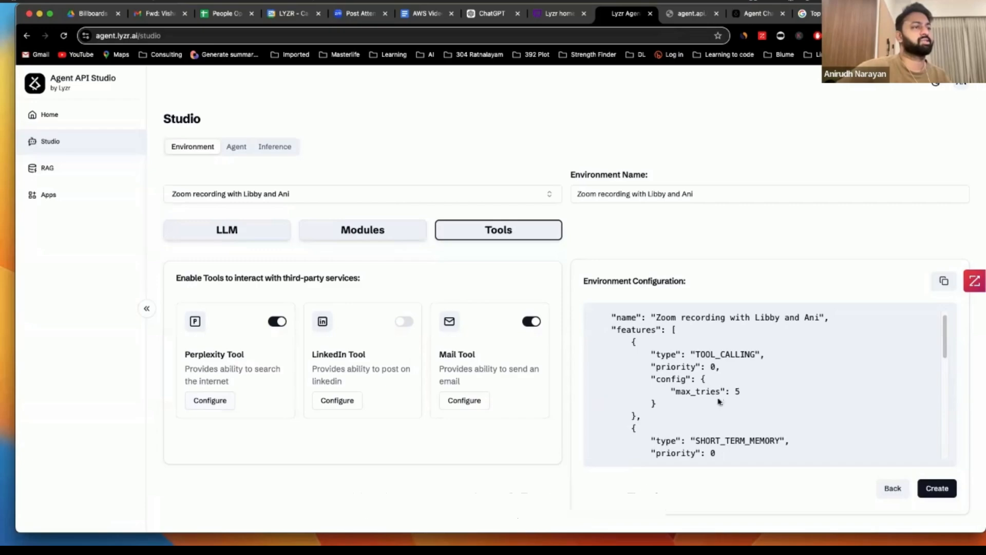
Review the full environment configuration code and create the environment.
scroll(727, 392, down, 1)
scroll(727, 392, down, 5)
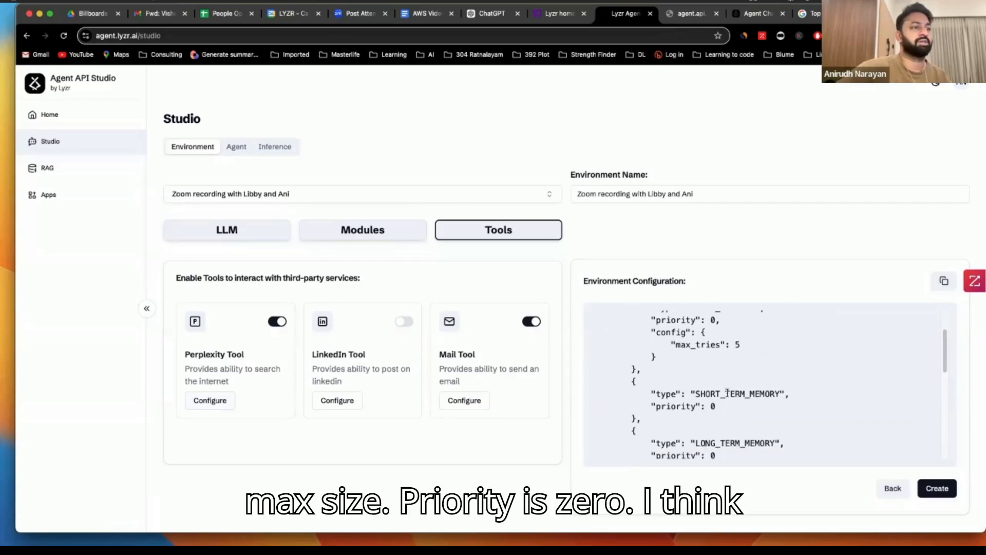
scroll(709, 398, down, 5)
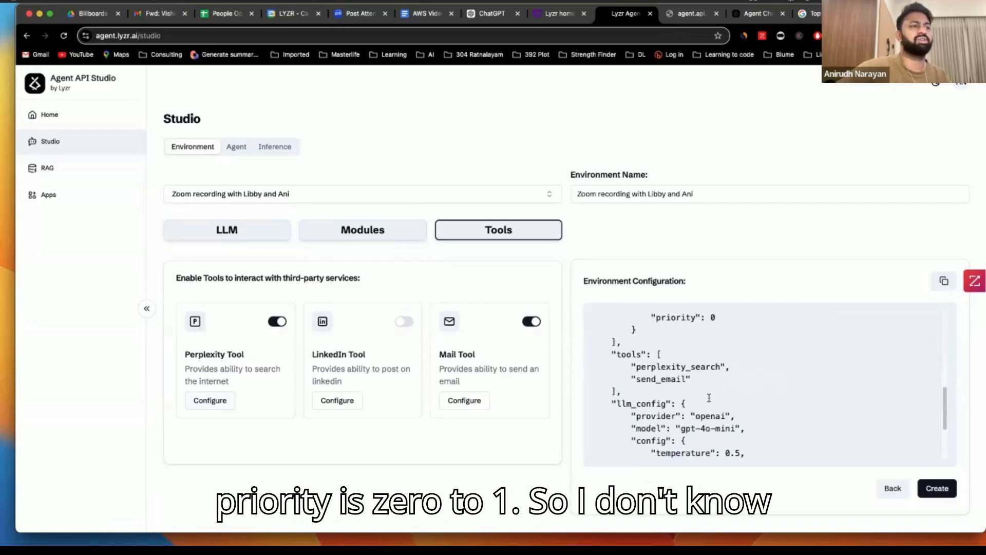
scroll(709, 400, down, 4)
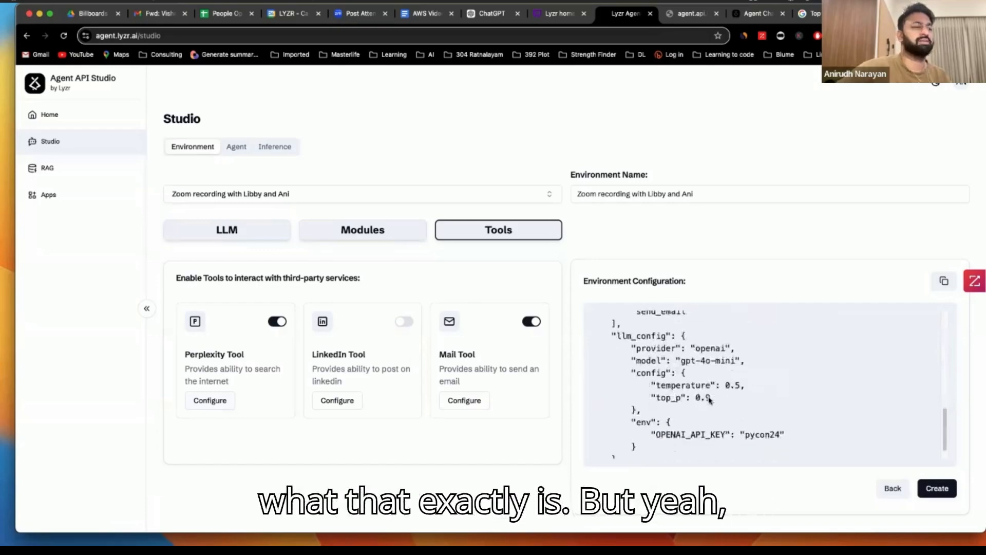
scroll(709, 400, up, 8)
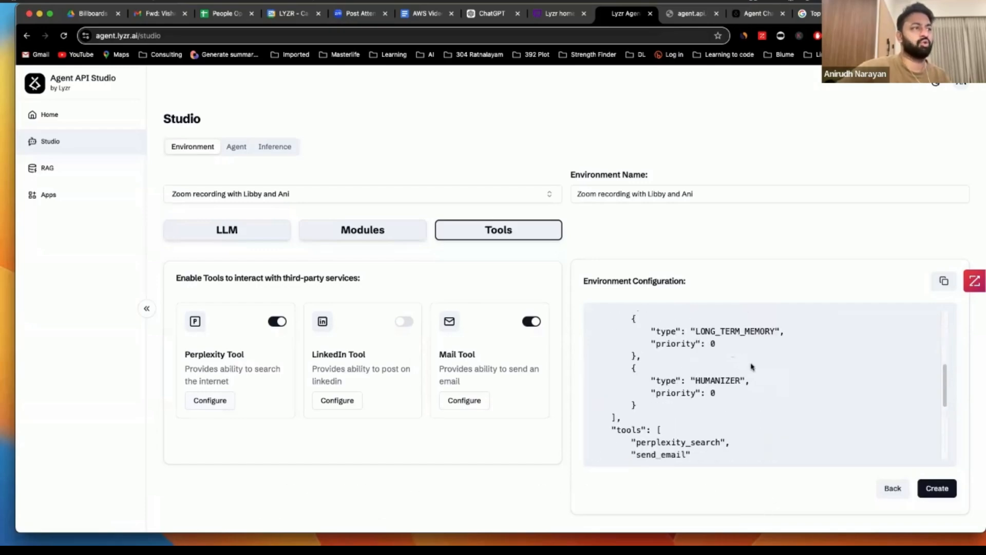
scroll(710, 377, down, 8)
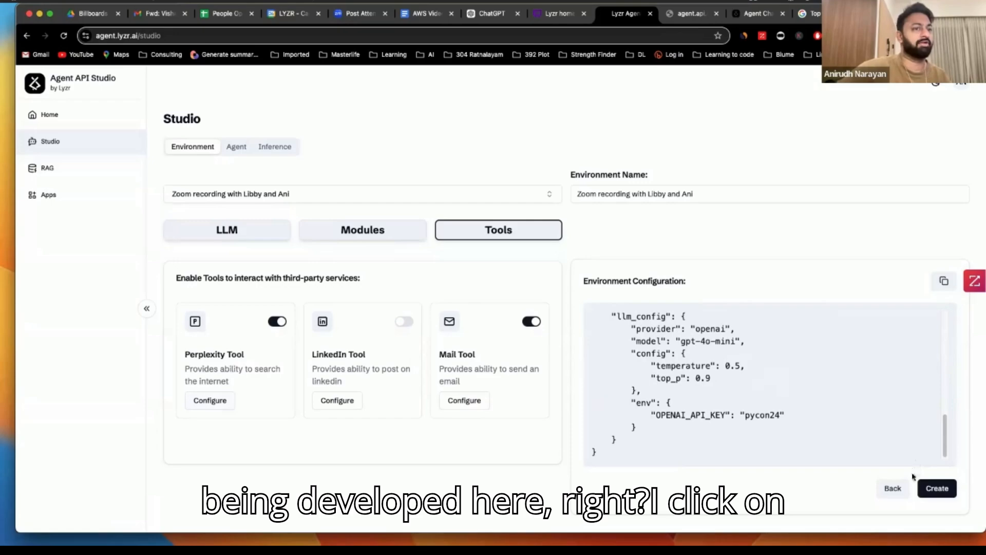
click(938, 487)
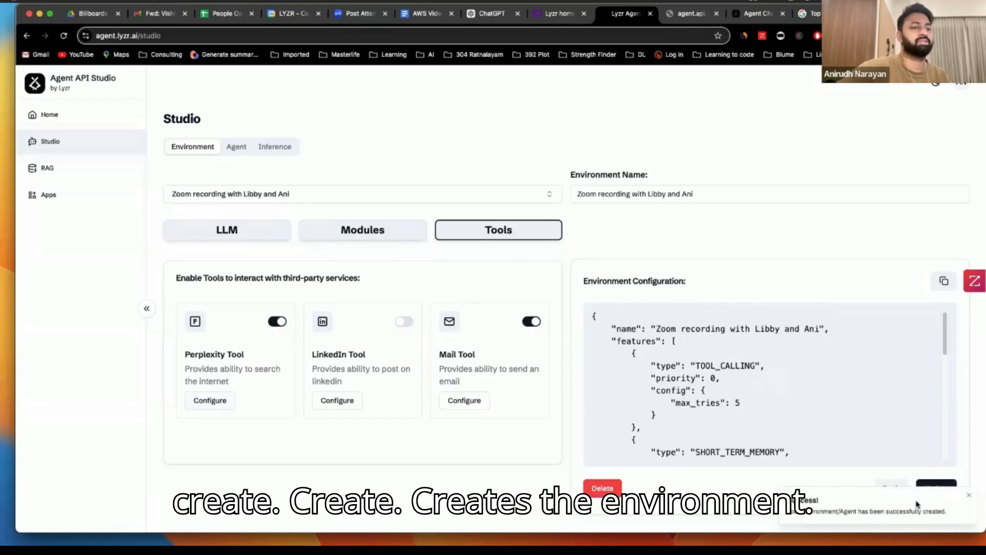
Start a new agent named "Fitness Agent 2024" and assign it the Zoom recording environment.
click(238, 147)
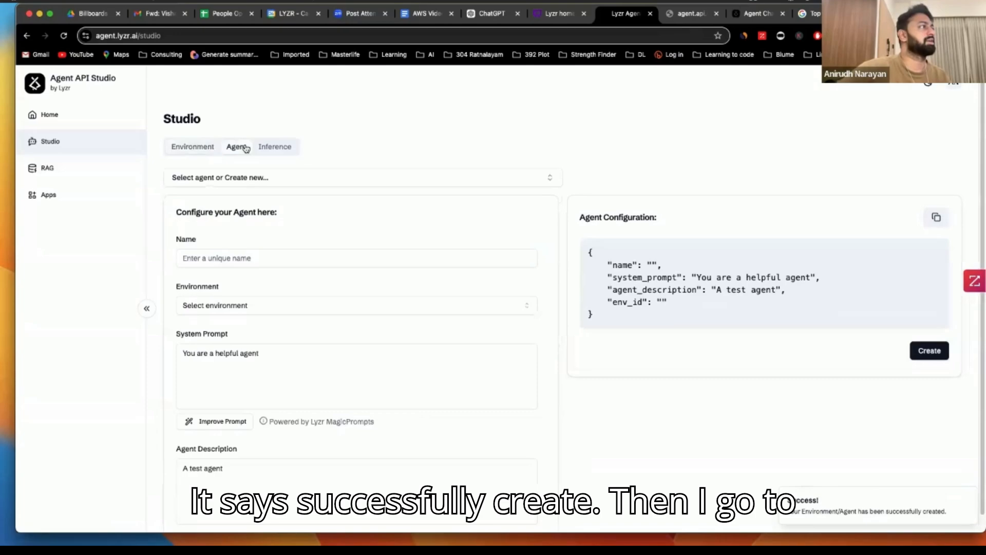
click(246, 177)
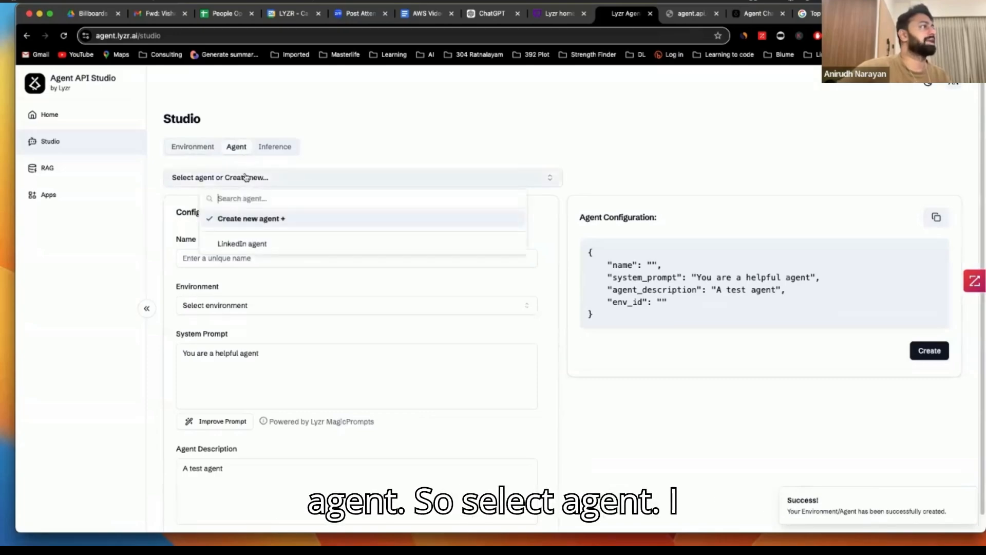
click(485, 137)
click(428, 177)
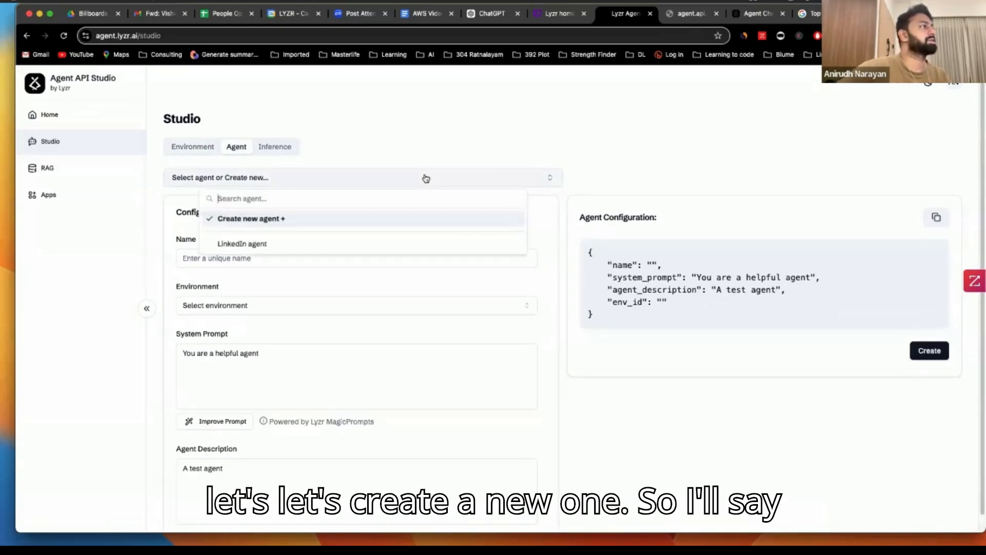
click(294, 219)
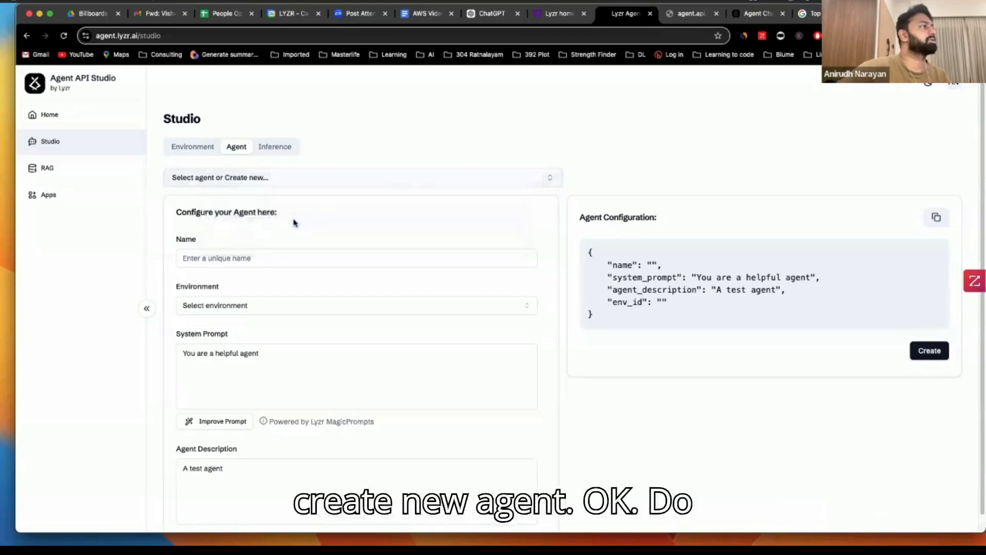
click(330, 256)
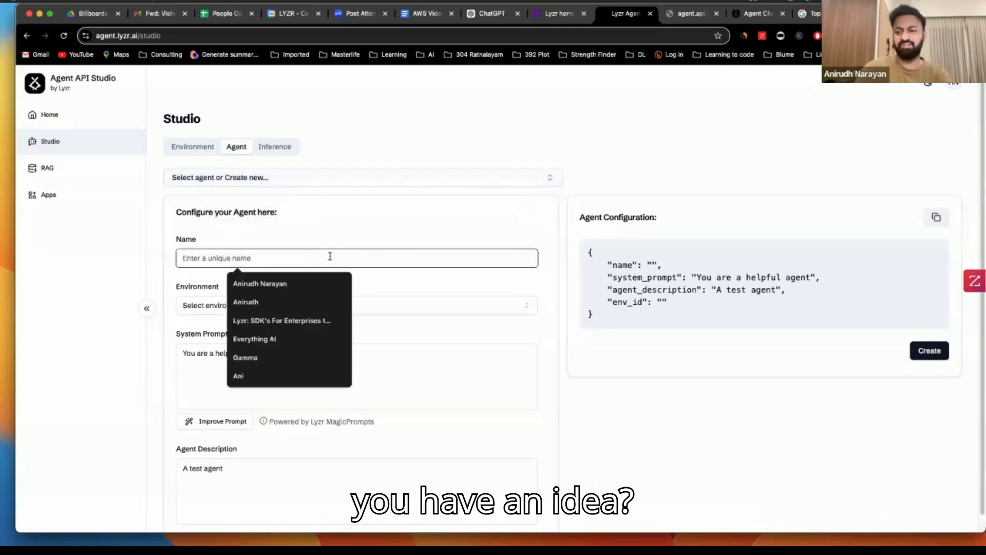
text(Fitness Agent)
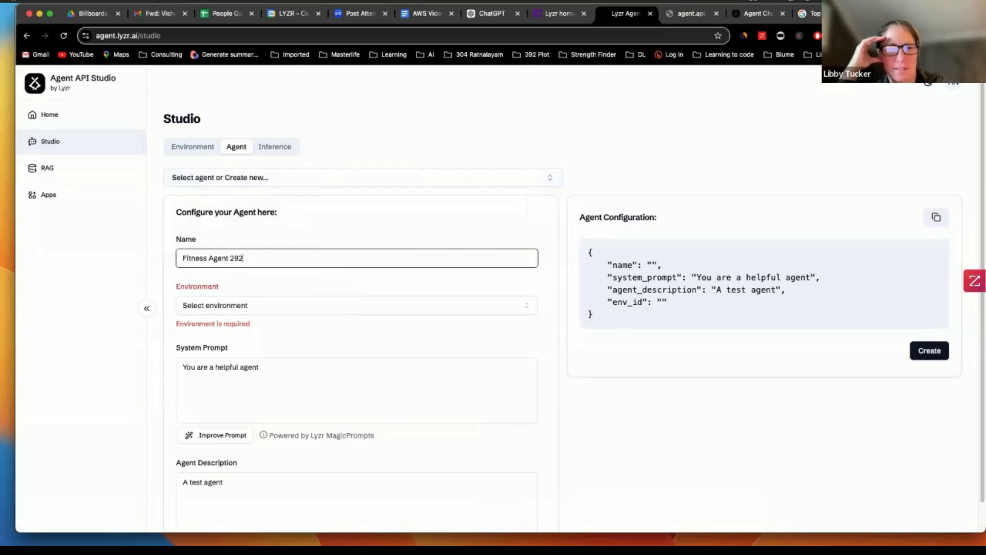
text( 29)
key(BackSpace)
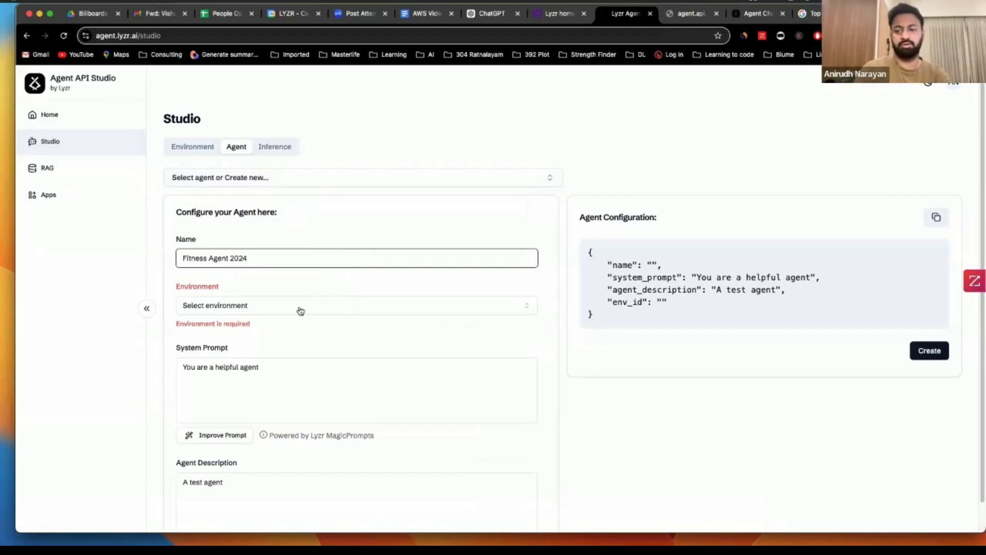
click(300, 310)
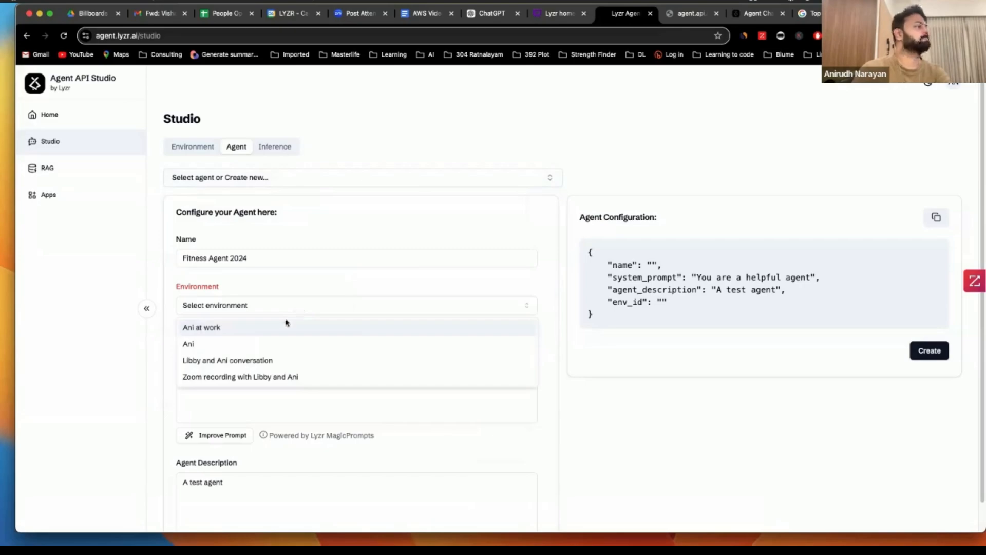
click(251, 377)
Append "that helps people lose weight, inspires them to get fitter and achieve their goals in a short period of time." to the system prompt and improve it.
click(230, 362)
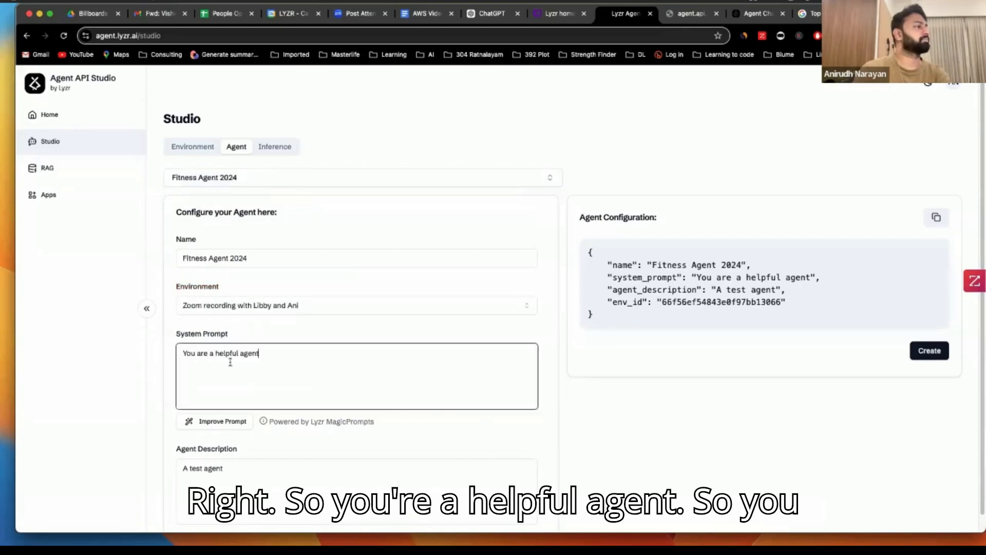
scroll(230, 362, down, 1)
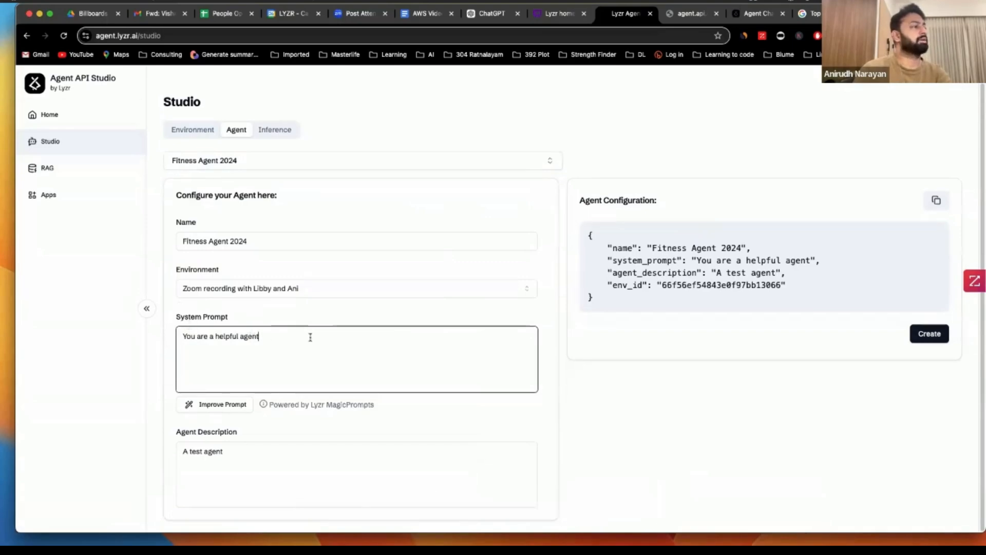
text(that helps people lose wi)
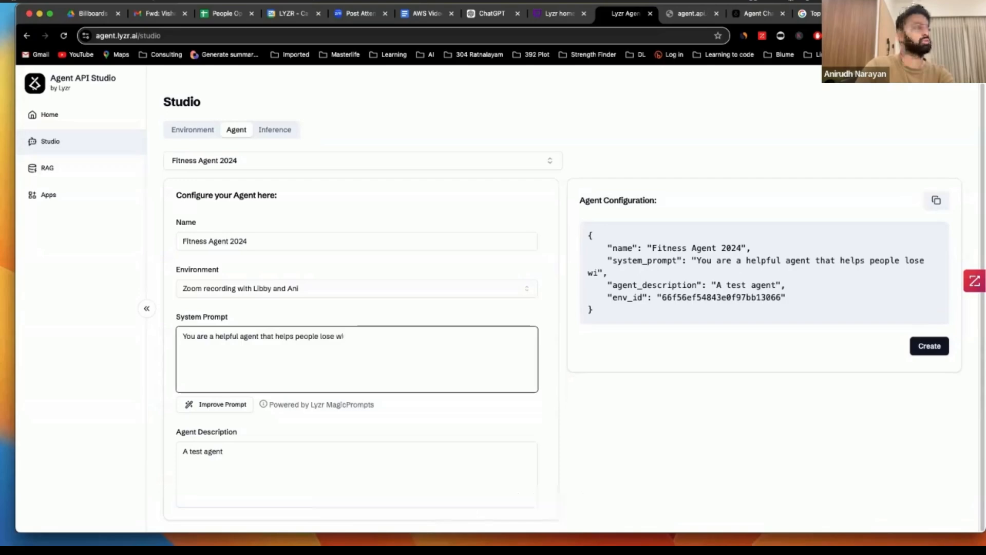
key(BackSpace)
text(eight, ins)
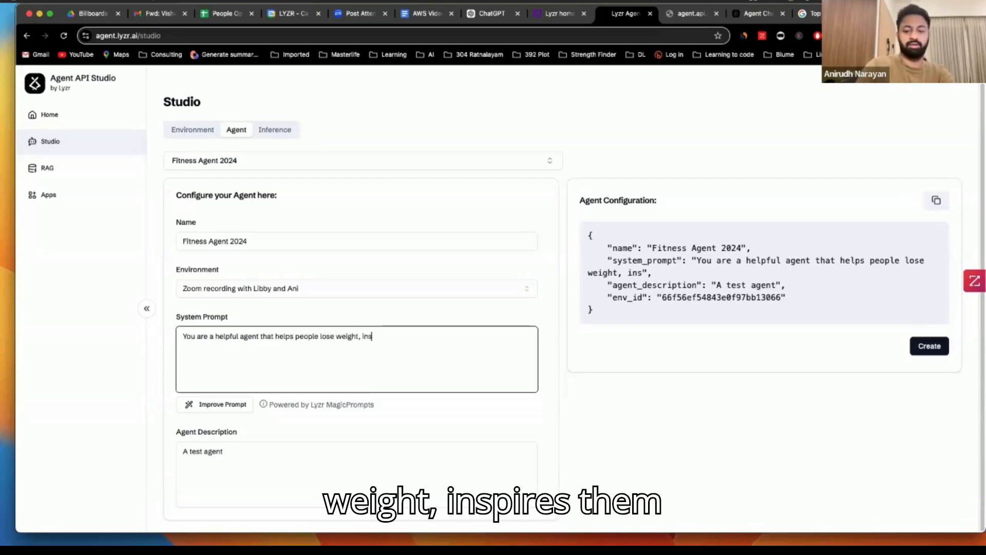
text(pires them to get )
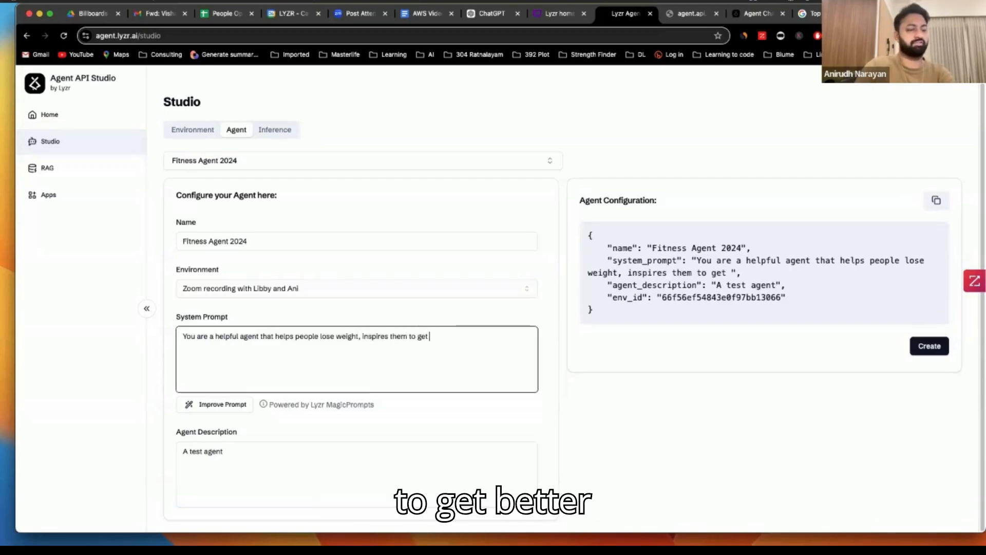
text(fitter and achieve their goals)
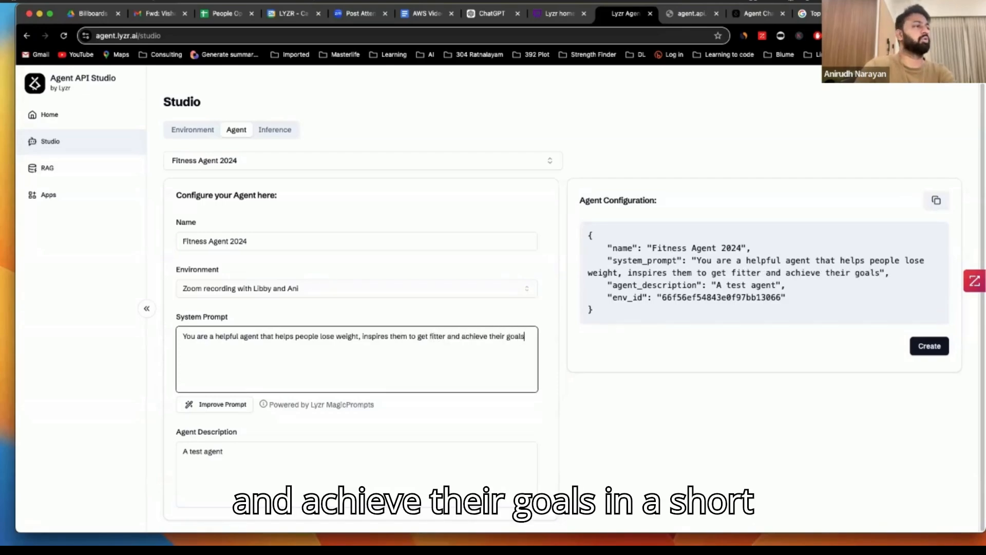
text( in a short p)
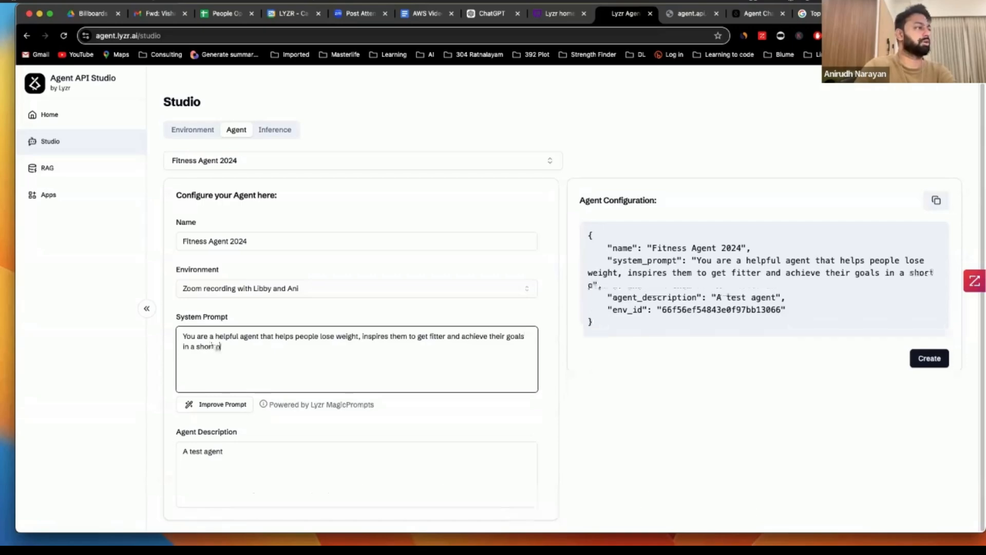
text(eriod of time.)
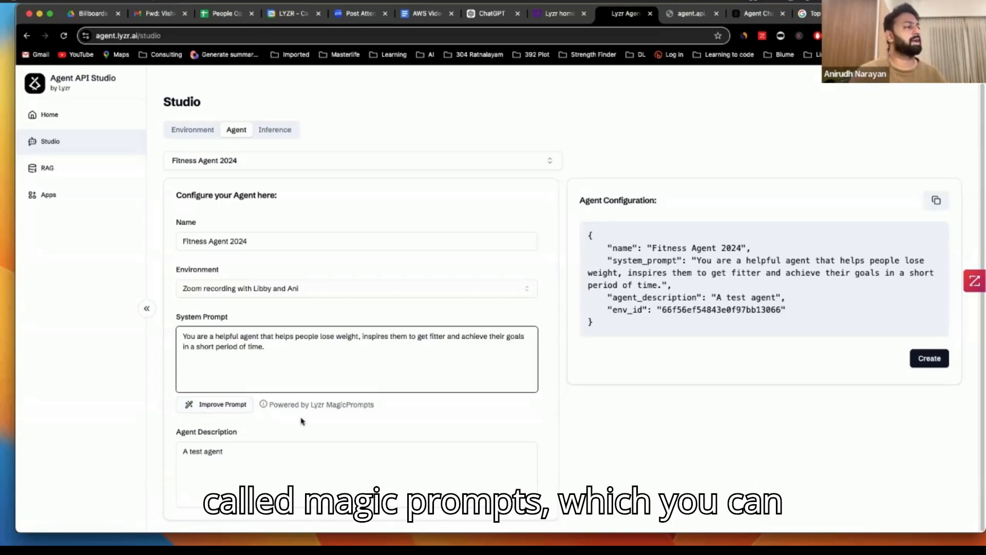
click(220, 411)
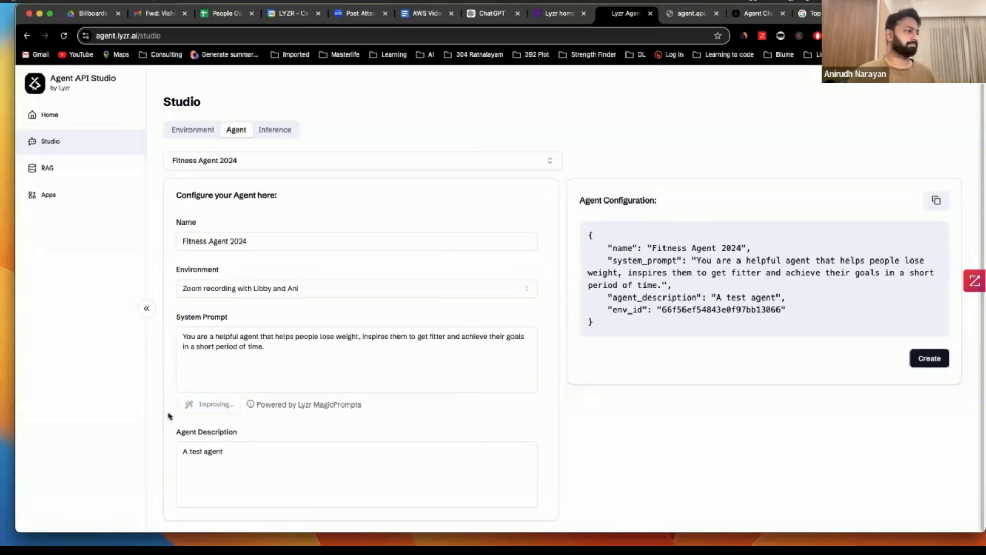
Replace the agent description "A test agent" with the opening words "A Fitness".
click(270, 452)
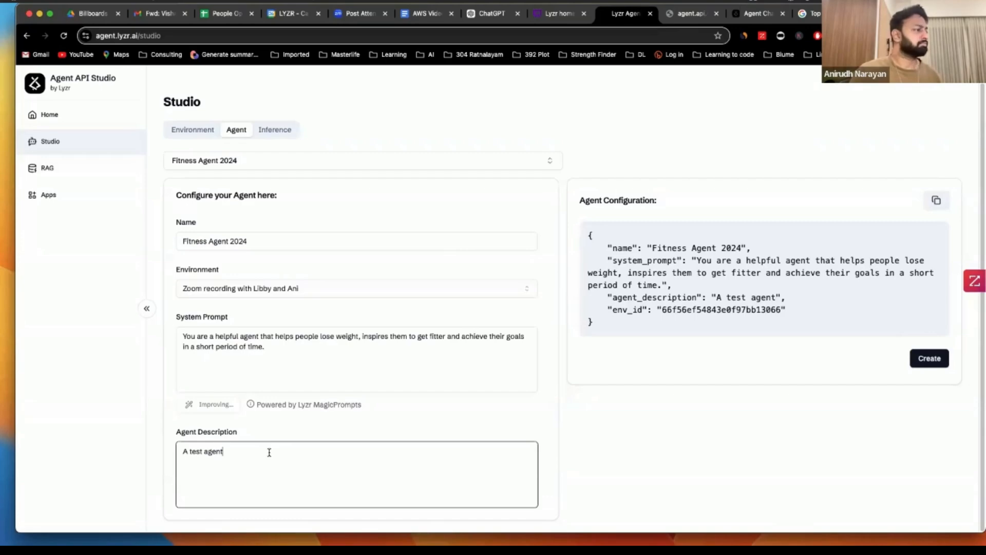
drag(269, 452, 178, 446)
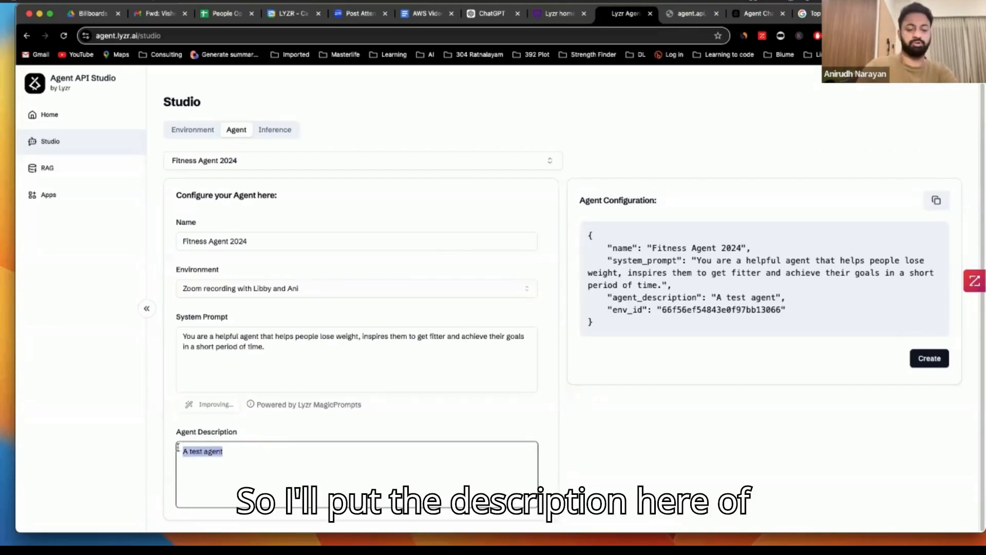
text(A)
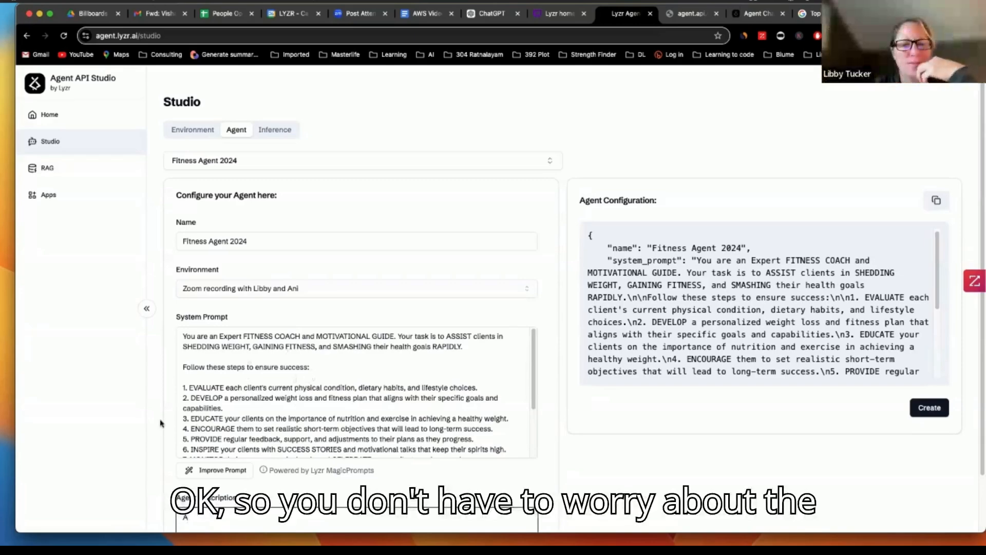
scroll(147, 427, down, 2)
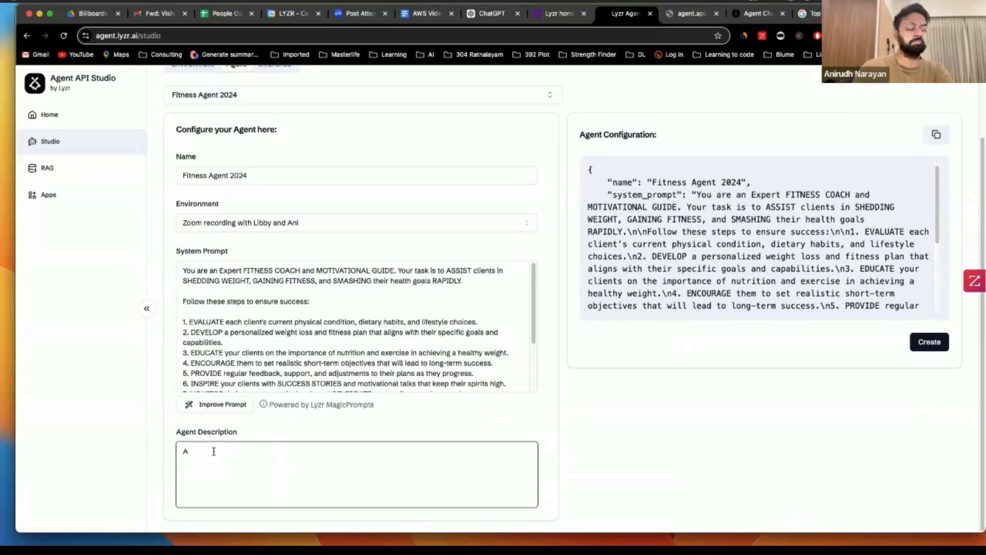
text(ss)
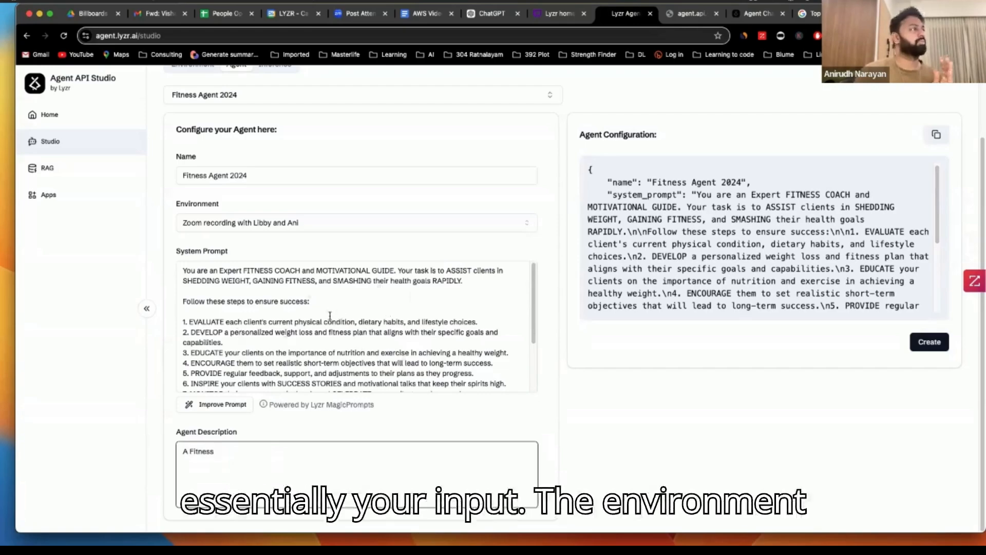
Check the environment's enabled tools, and return to the fitness agent's configuration to review its improved system prompt.
scroll(336, 314, up, 2)
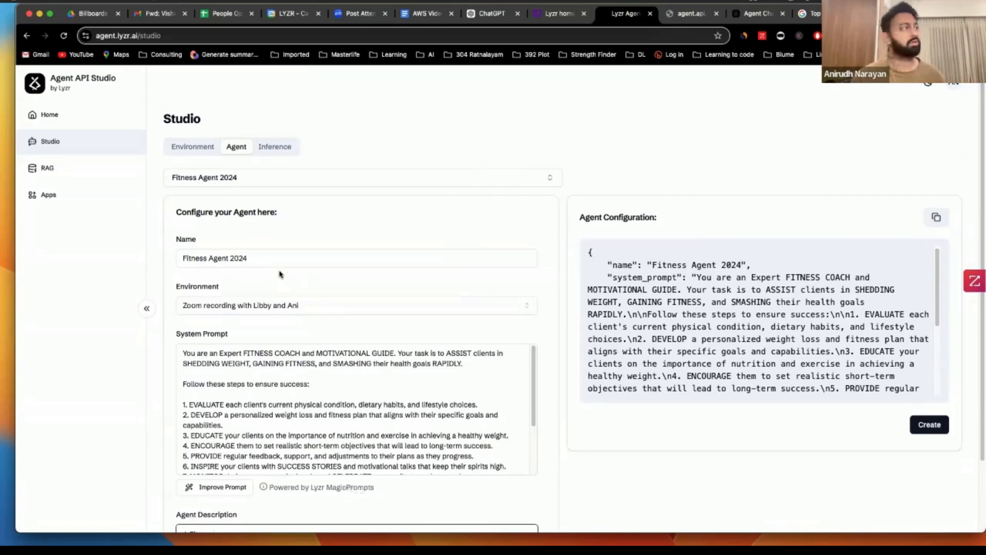
click(182, 150)
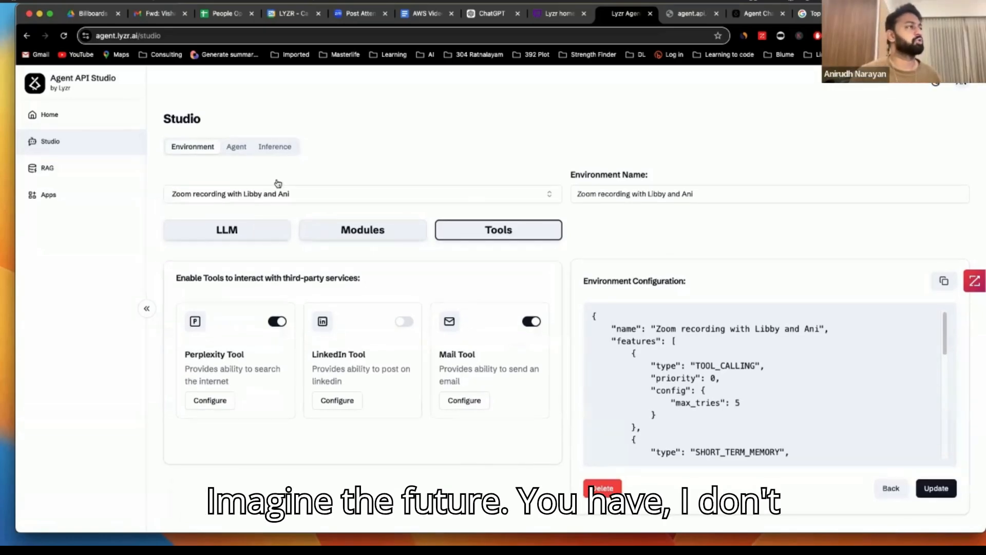
click(237, 150)
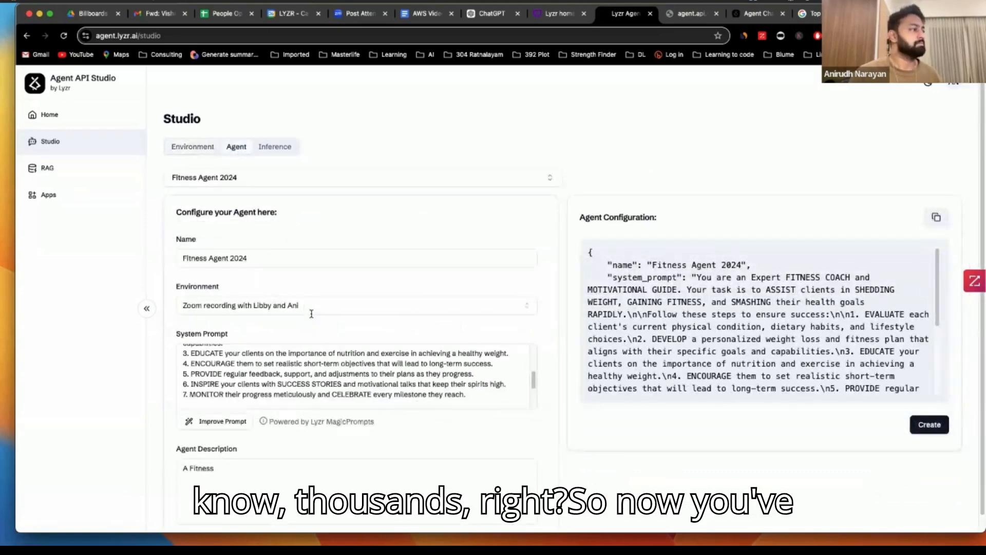
scroll(302, 385, up, 5)
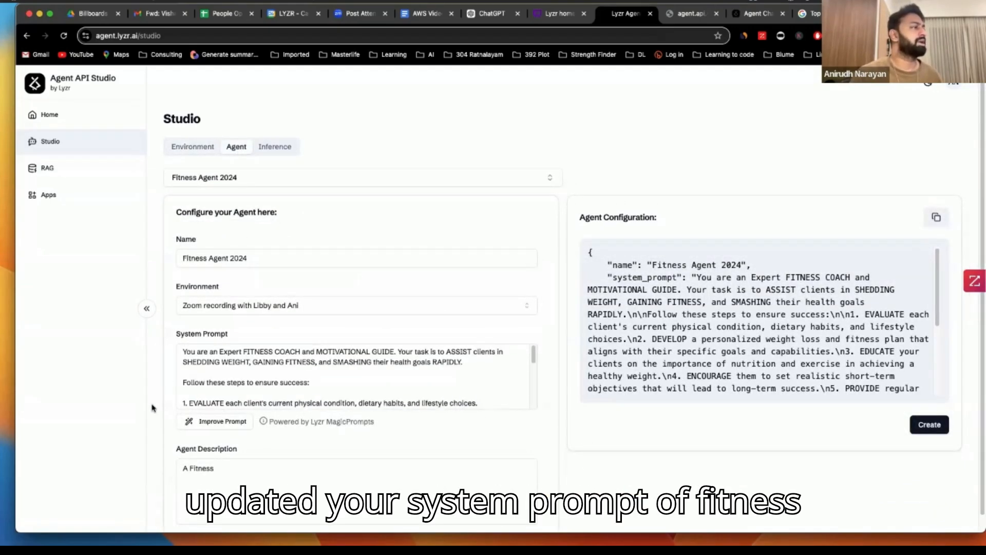
Complete the agent description as "A Fitness agent that is better than Joe Rogan." and create the agent.
scroll(154, 408, down, 1)
click(237, 464)
text(ag)
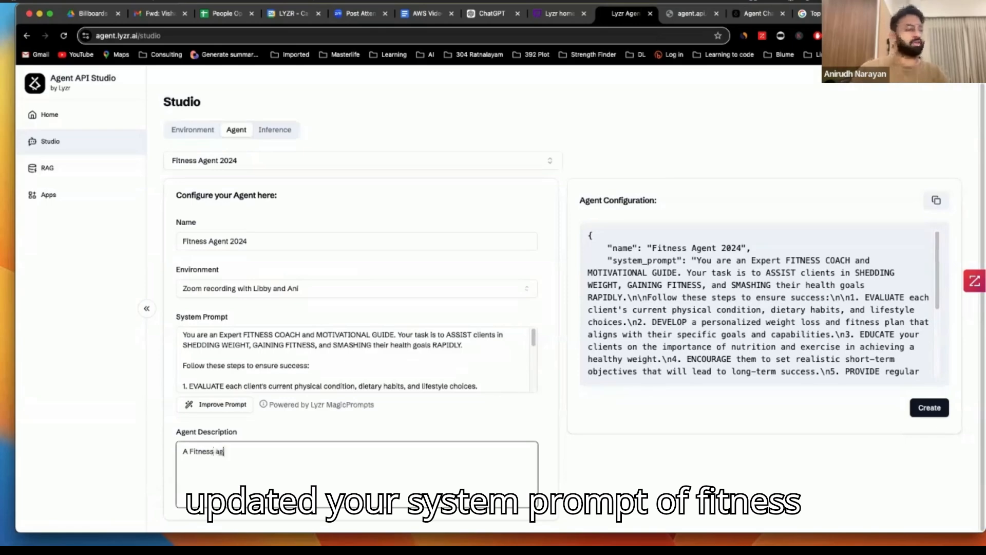
text(ent that)
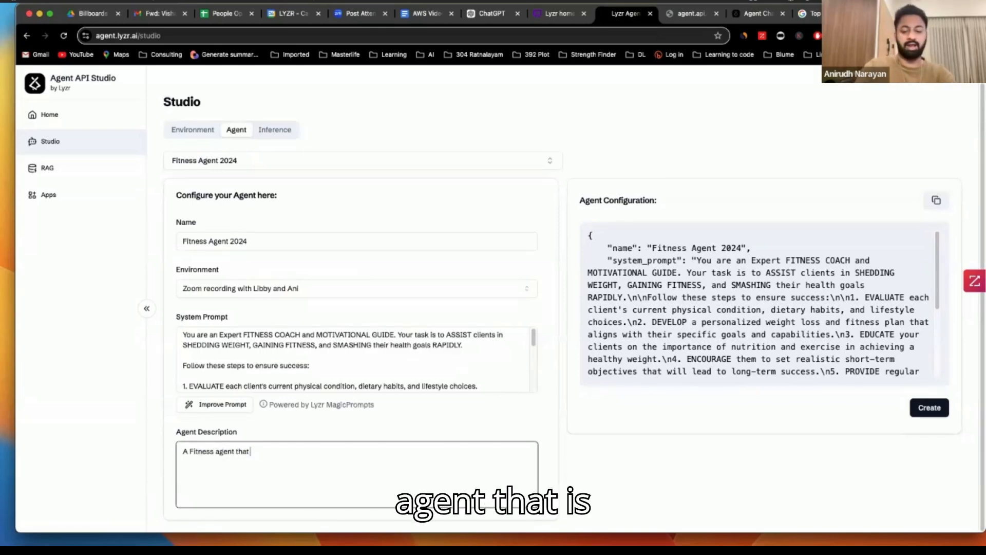
text( is better)
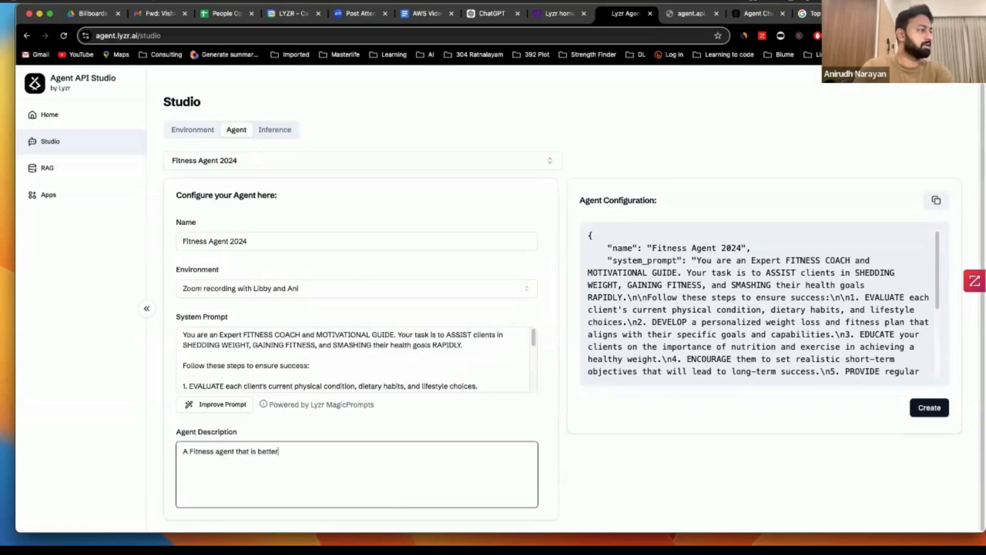
text( than Joe Rogan.)
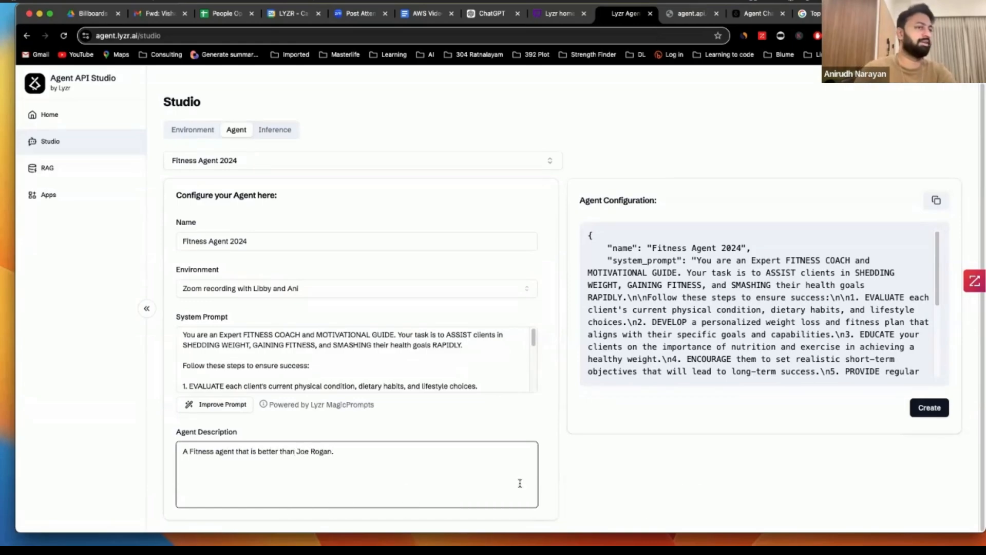
click(928, 407)
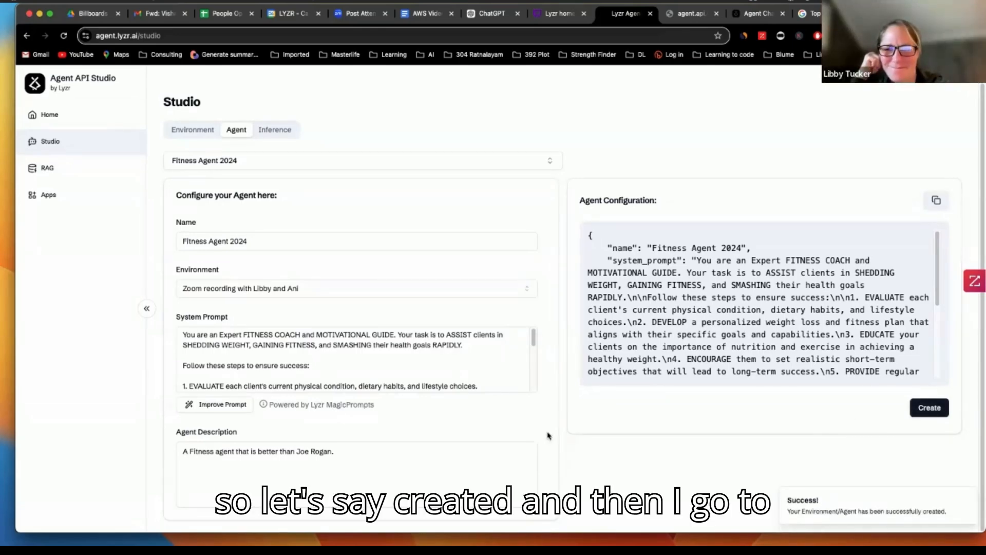
Go to the inference chat and choose Fitness Agent 2024 as the agent to chat with.
click(292, 135)
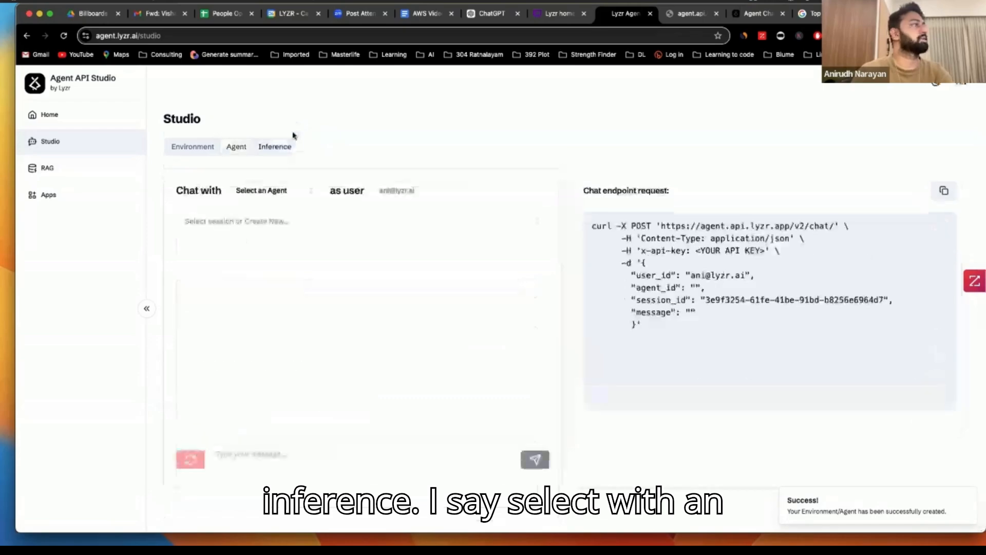
click(272, 190)
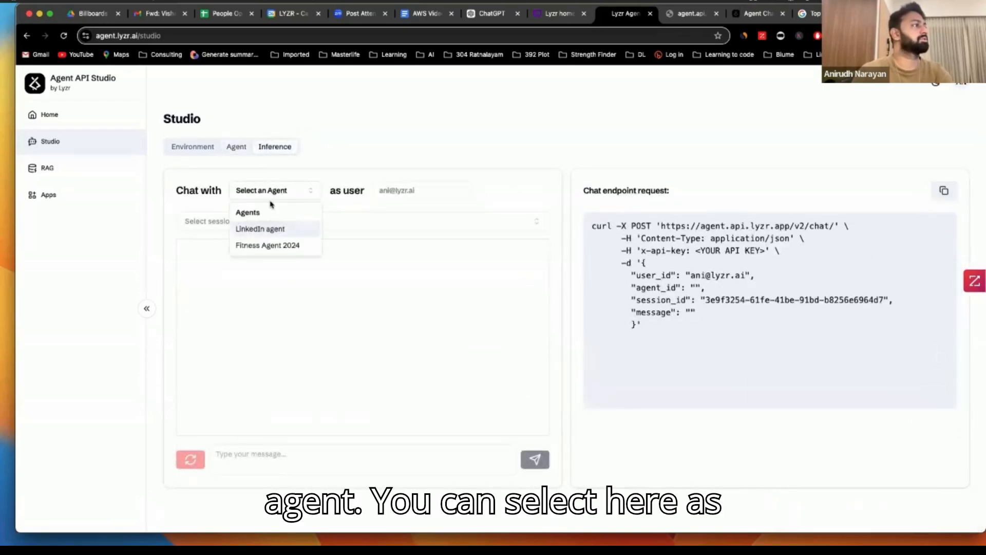
click(273, 245)
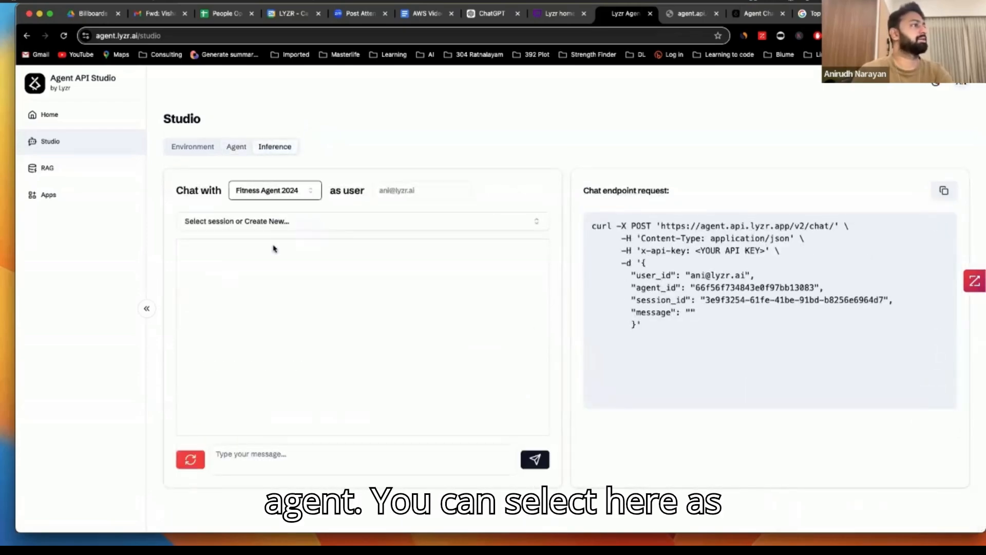
click(402, 221)
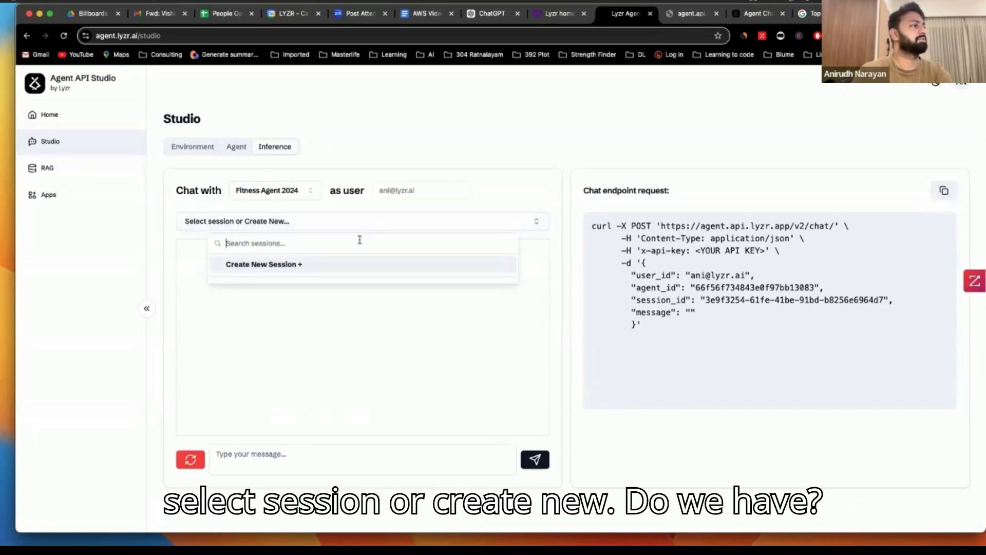
text(Zoom)
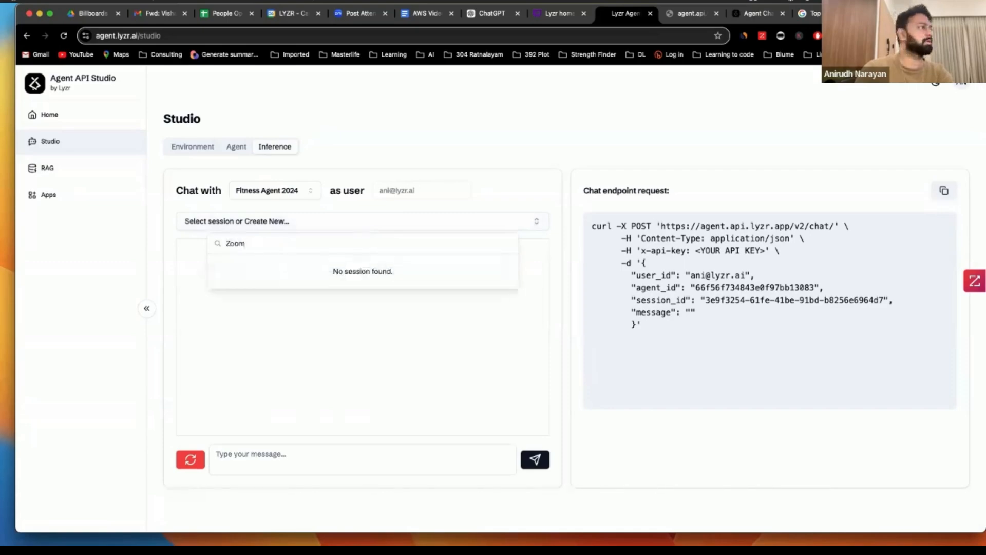
key(BackSpace)
key(BackSpace)
key(BackSpace)
key(BackSpace)
click(283, 327)
Send the agent the message "I want to lose 5 kgs in 4 months, how do i go about it?".
click(251, 454)
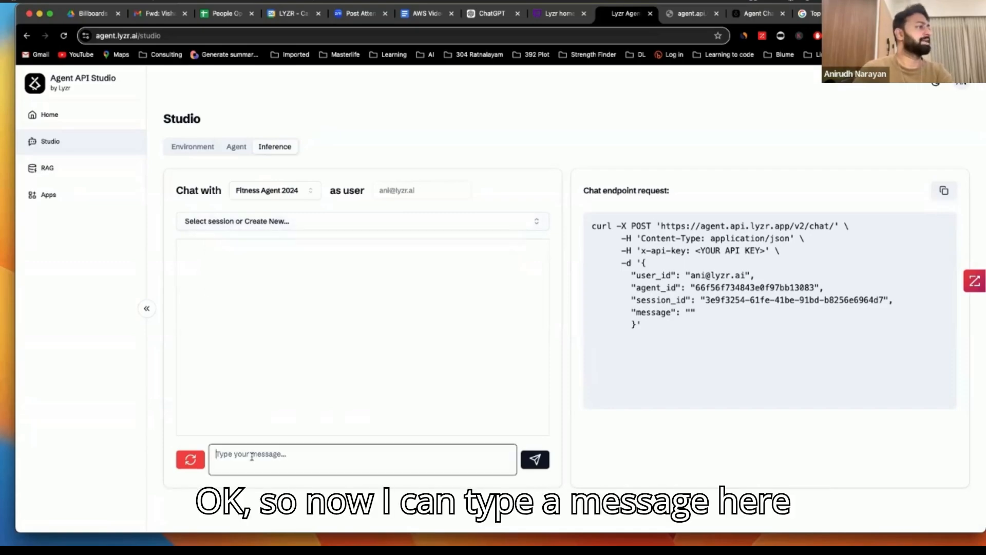
text(I)
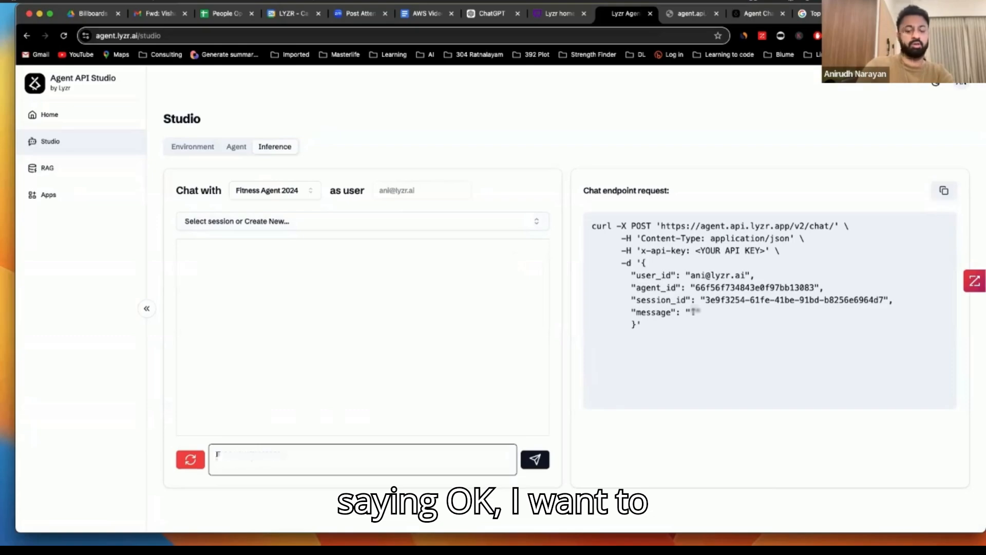
text( want to olose)
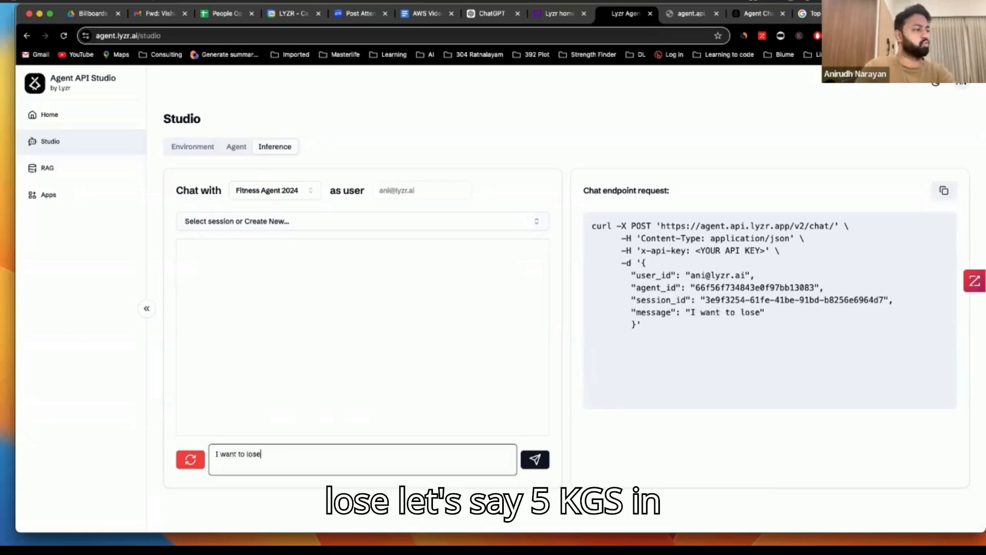
text( 5 kgs in )
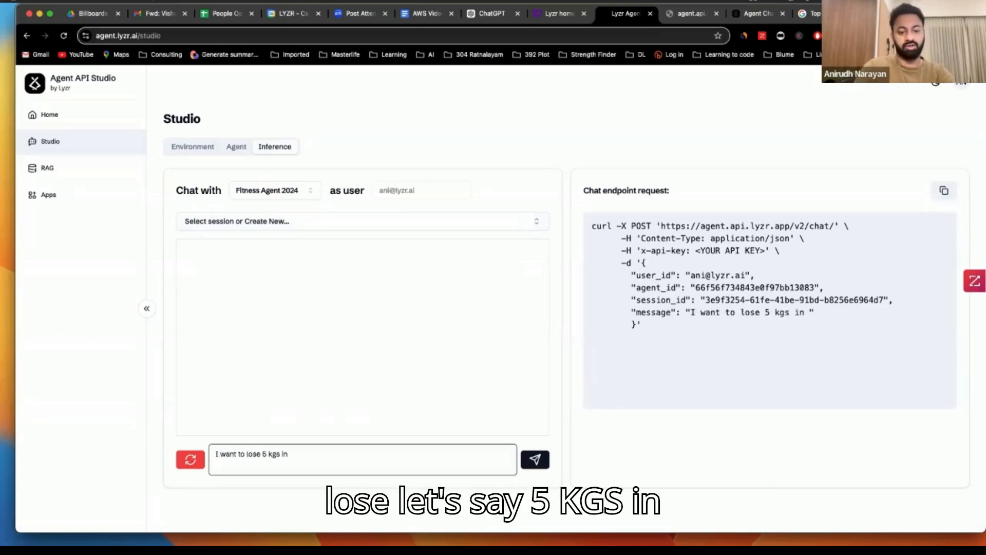
text(4 months, how do i go about it?)
click(535, 460)
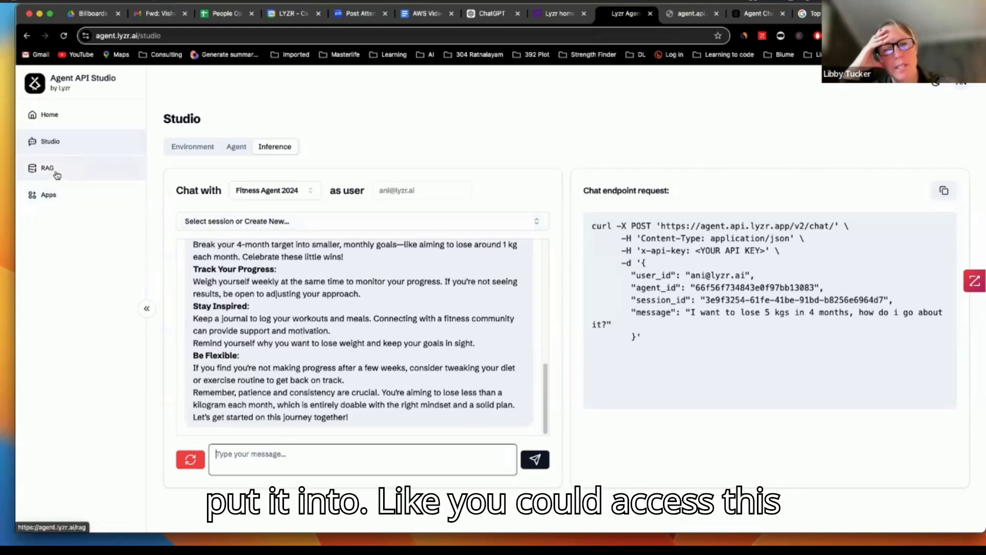
Highlight the API key placeholder in the chat endpoint's curl request.
click(710, 256)
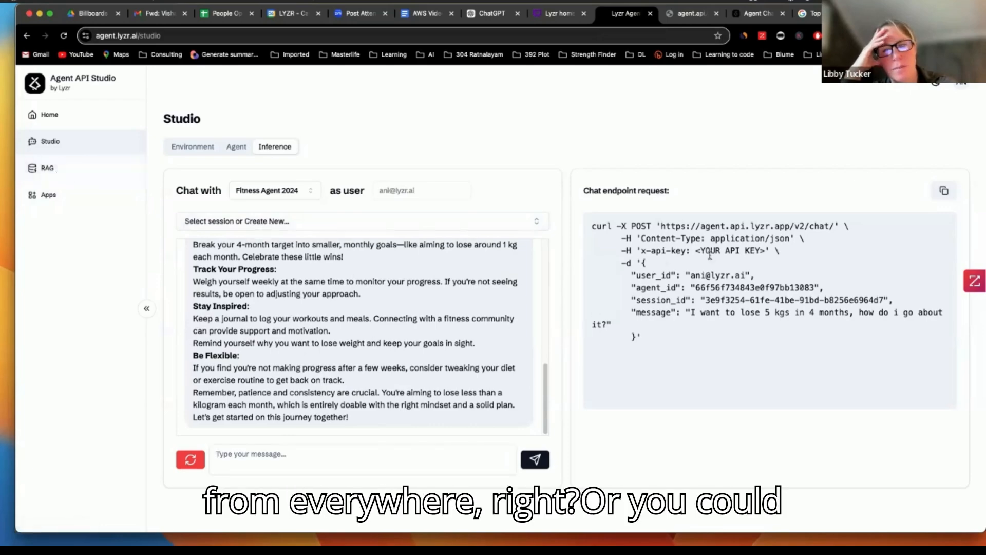
drag(701, 252, 755, 251)
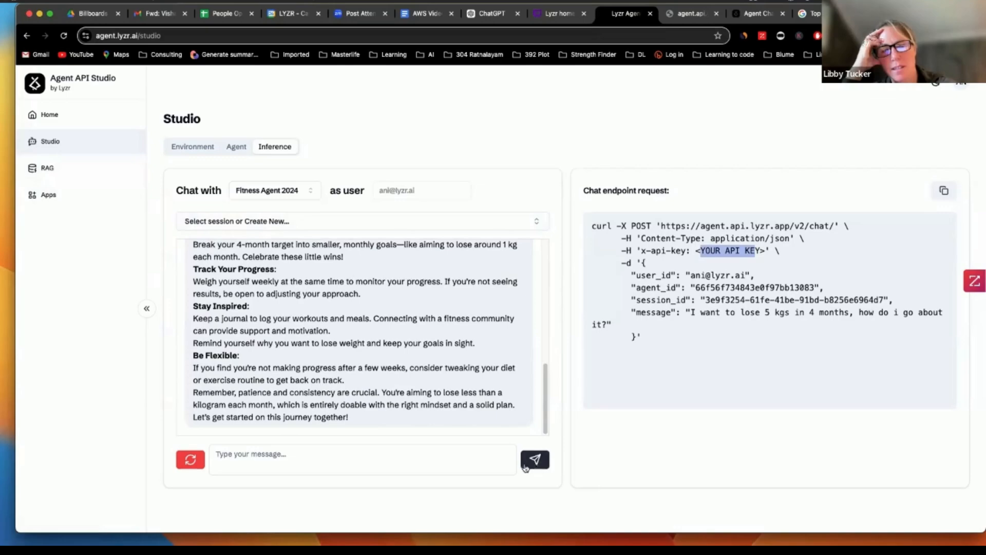
Clear the current conversation with the fitness agent and check the list of chat sessions.
click(191, 462)
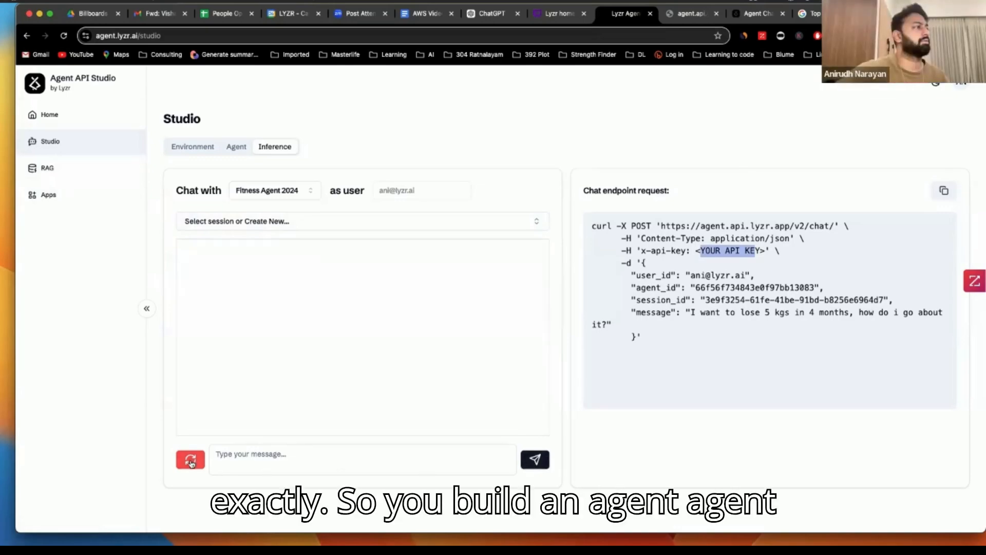
click(326, 222)
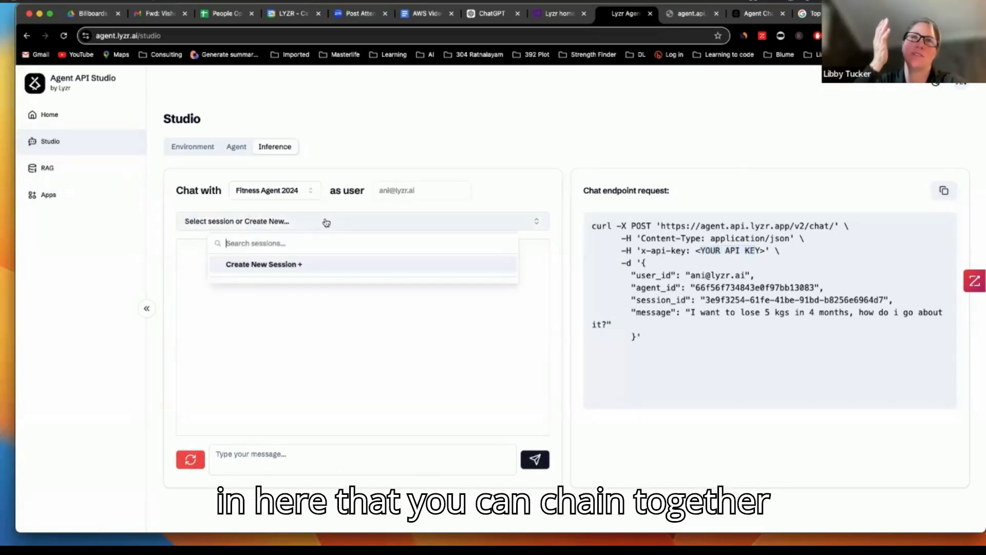
click(326, 222)
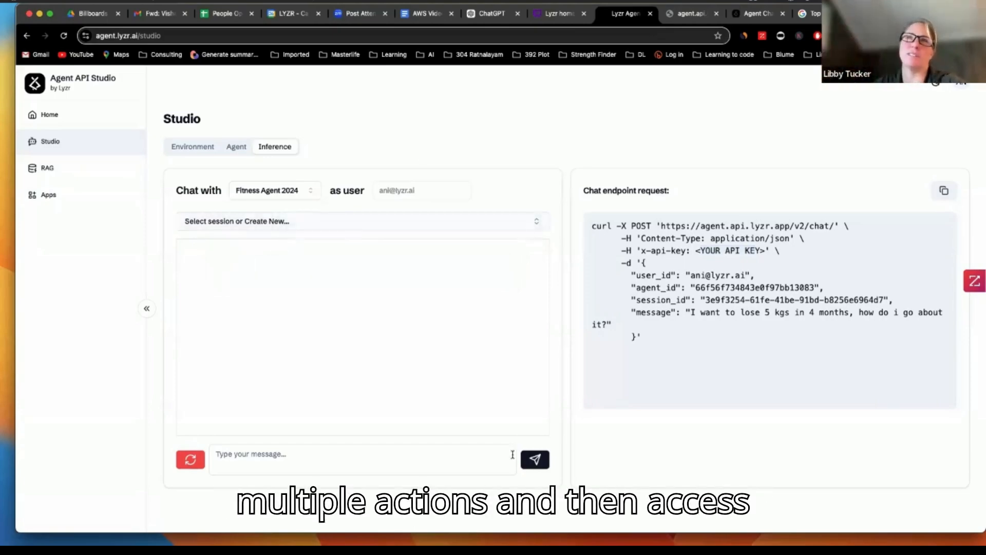
Try to open the RAG page and the Apps page, going back to the studio after each.
click(58, 171)
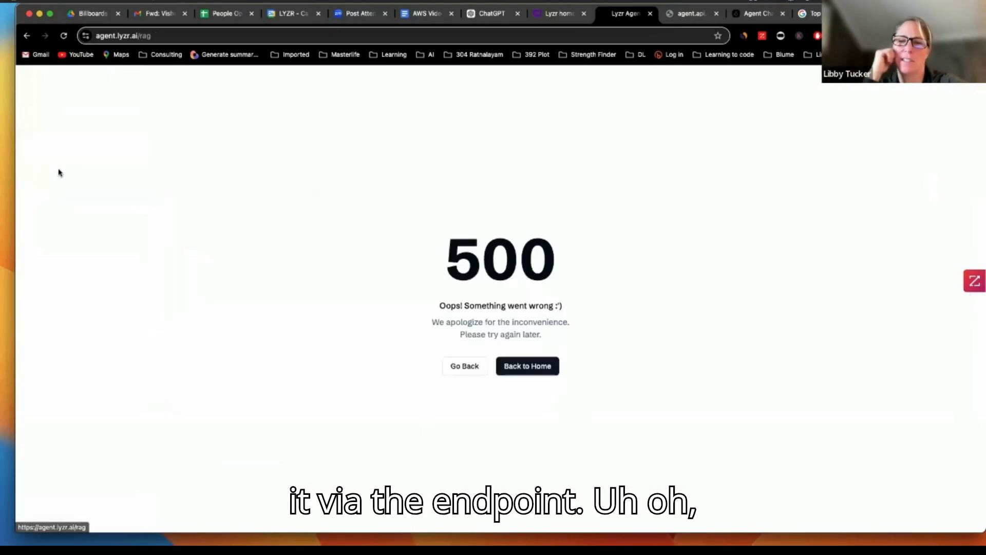
click(461, 367)
click(69, 201)
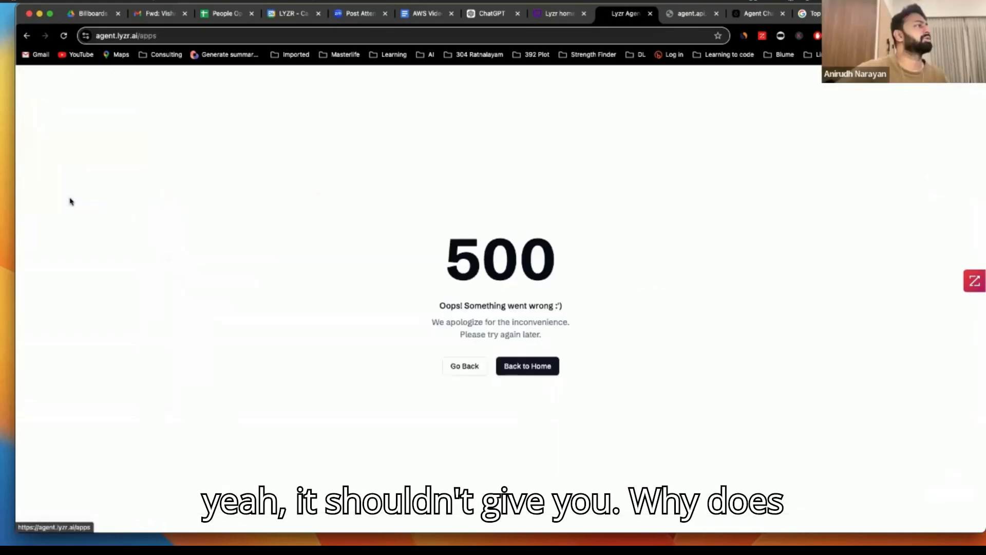
click(467, 367)
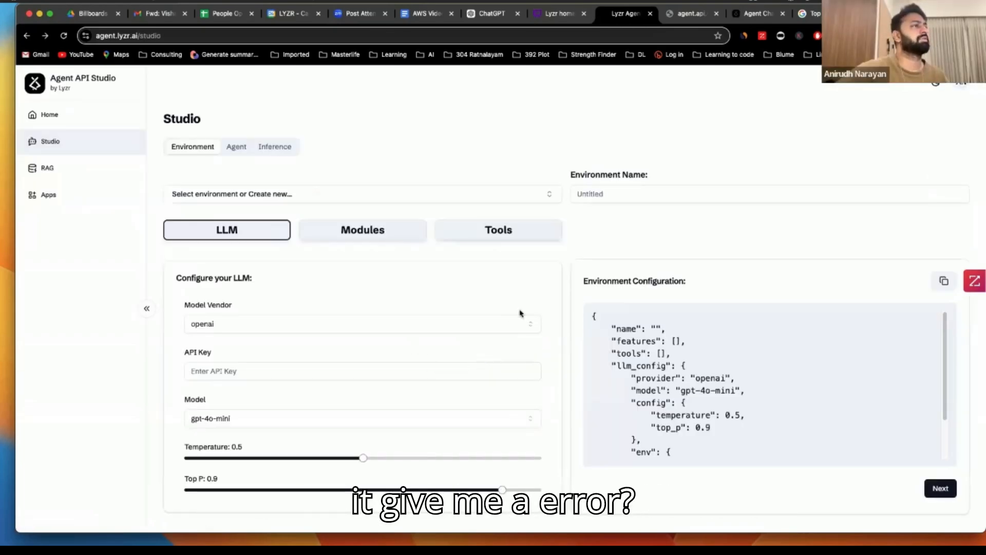
Load the Zoom recording environment and the Fitness Agent 2024 configuration in the studio.
click(941, 488)
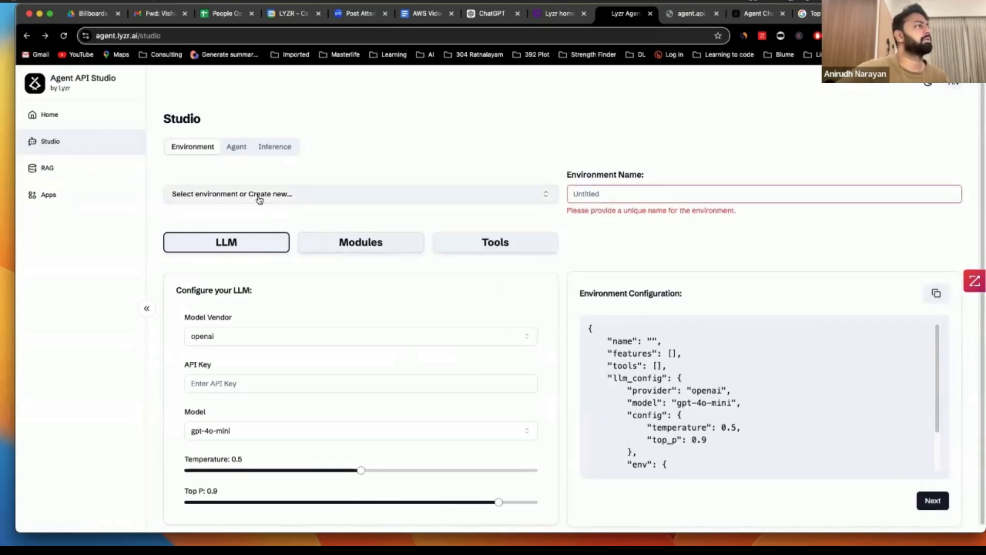
click(260, 200)
click(286, 310)
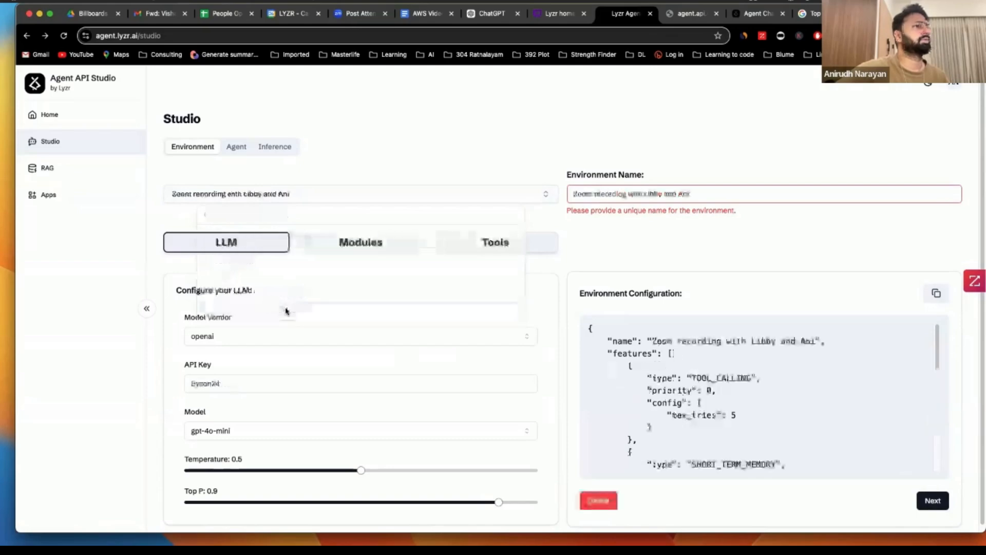
click(236, 147)
click(318, 177)
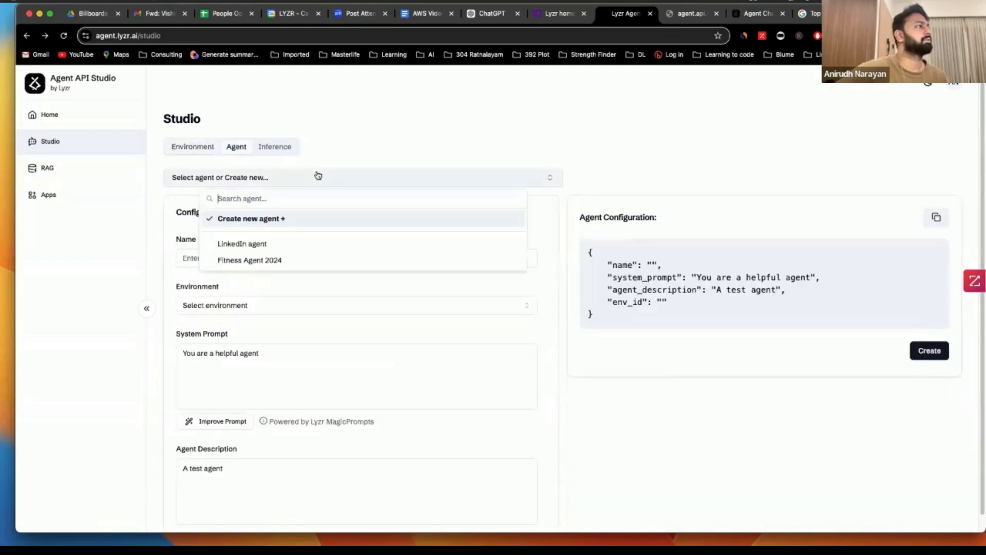
click(284, 260)
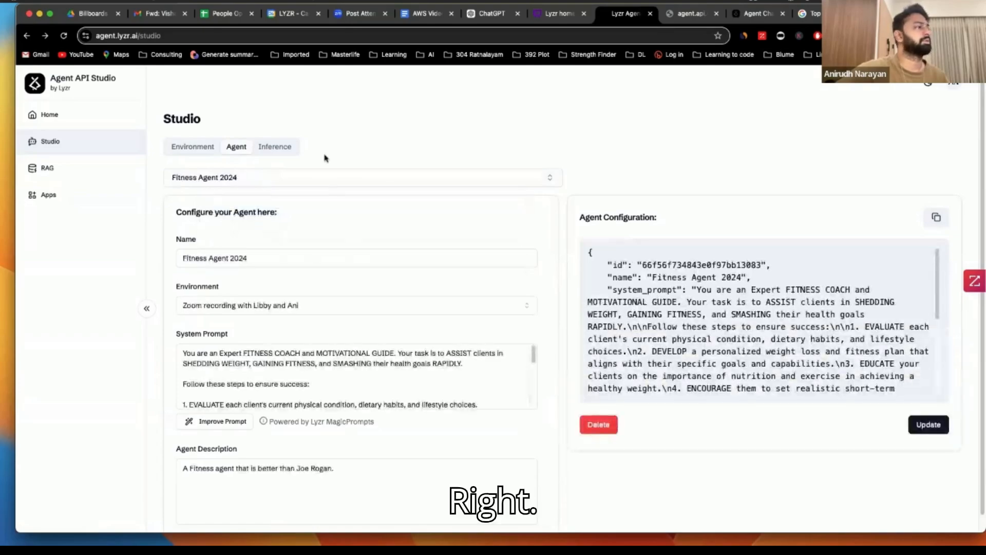
click(295, 150)
click(288, 193)
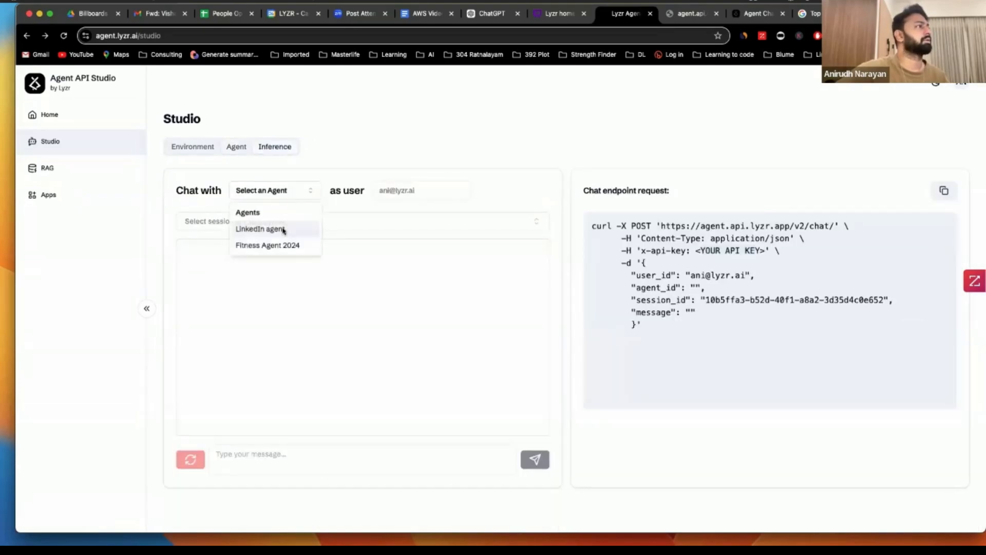
click(280, 245)
click(252, 452)
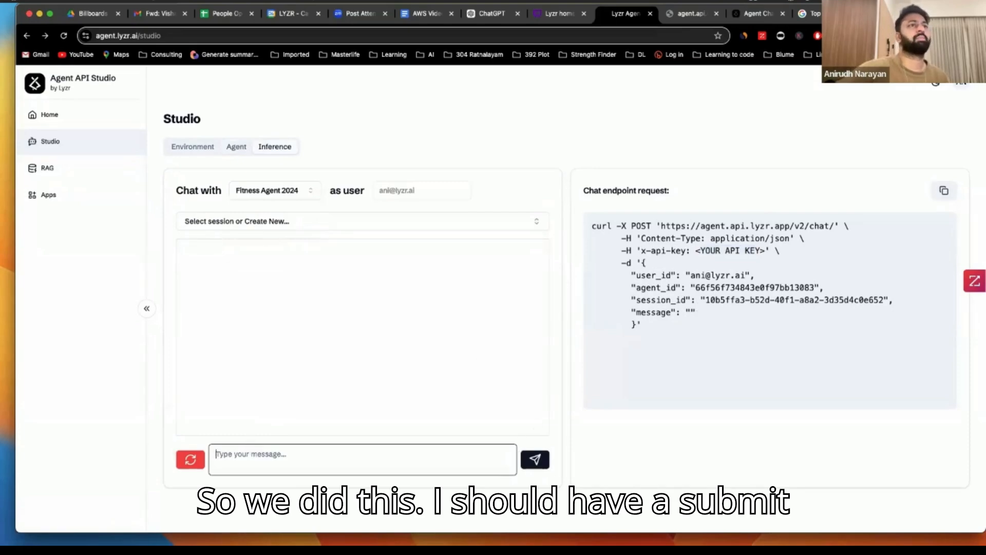
click(297, 222)
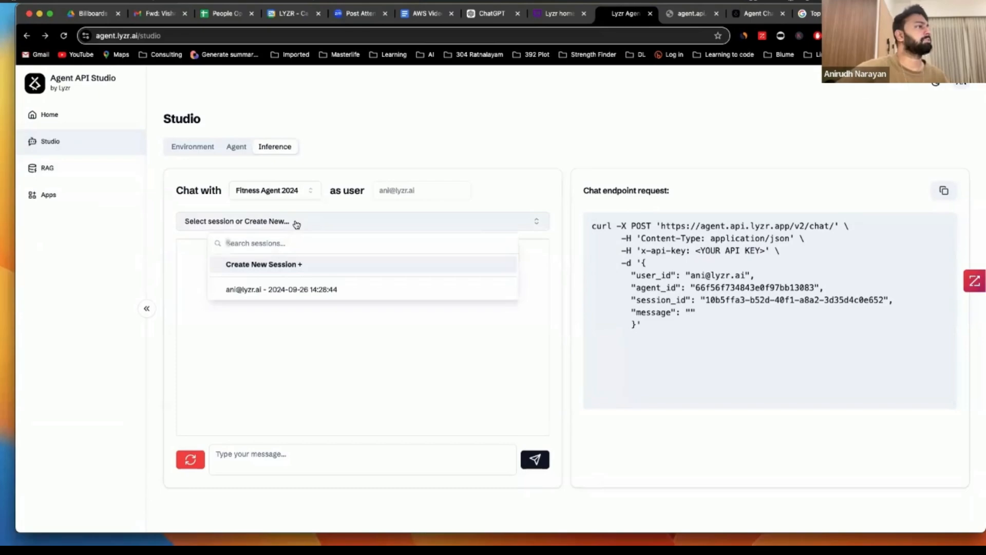
click(293, 288)
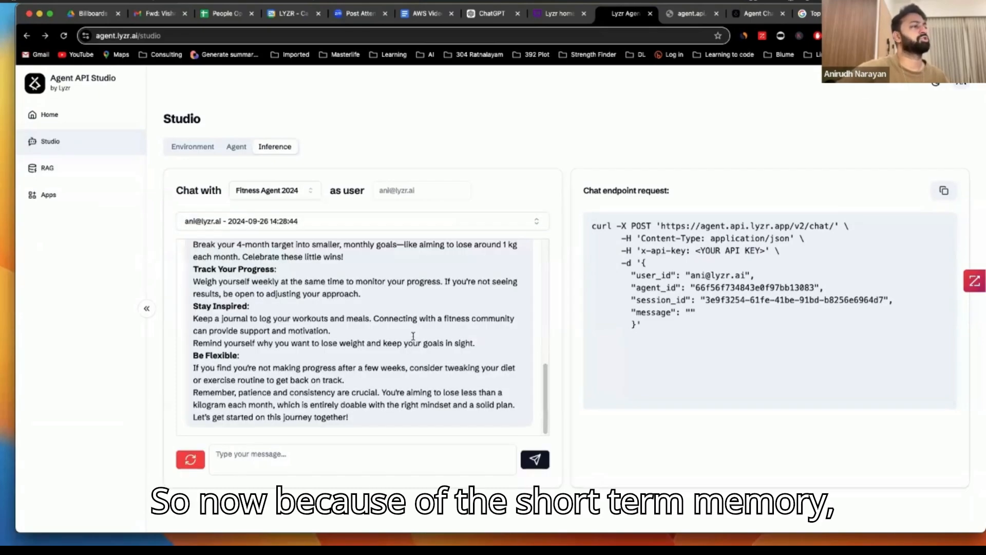
Review the reopened conversation from its first message and copy the chat endpoint request.
scroll(427, 380, up, 10)
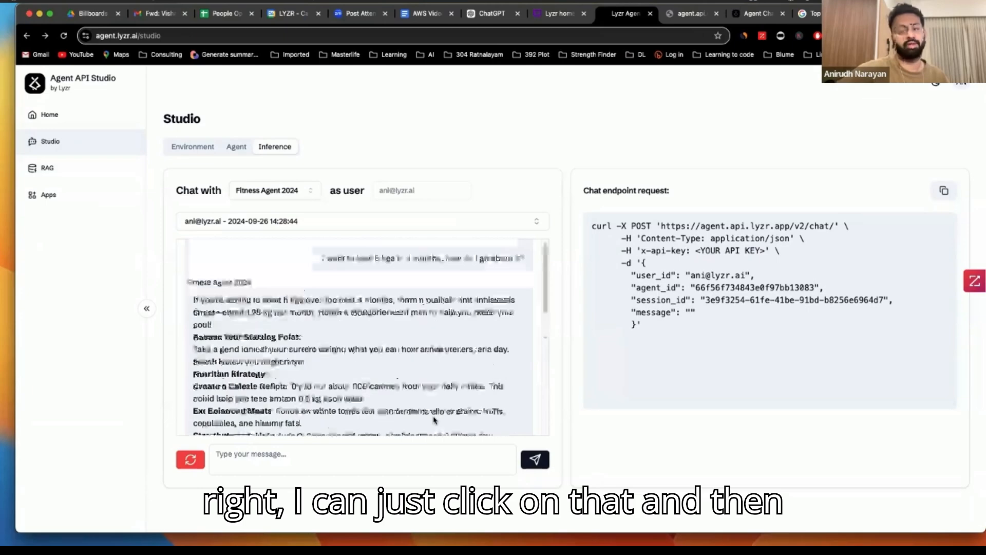
click(335, 460)
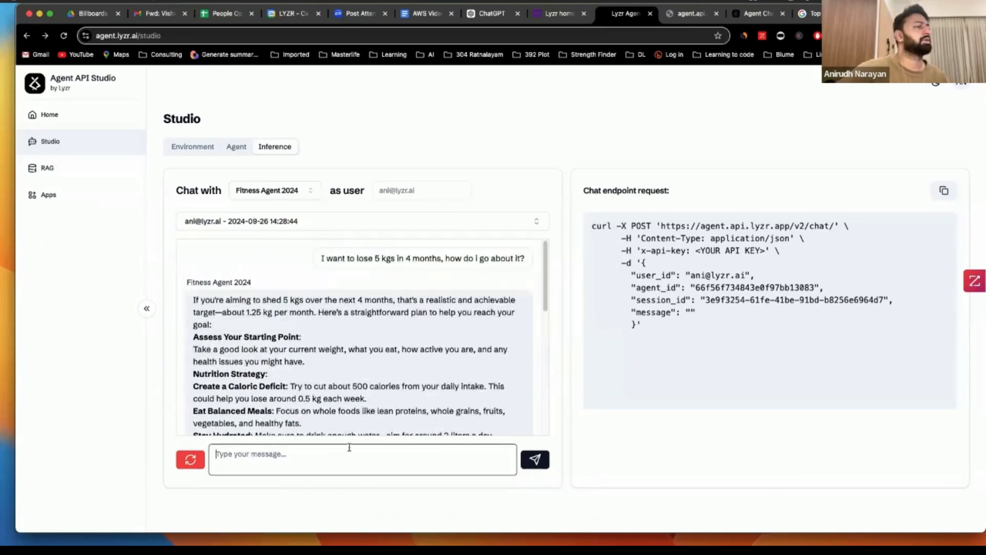
click(945, 192)
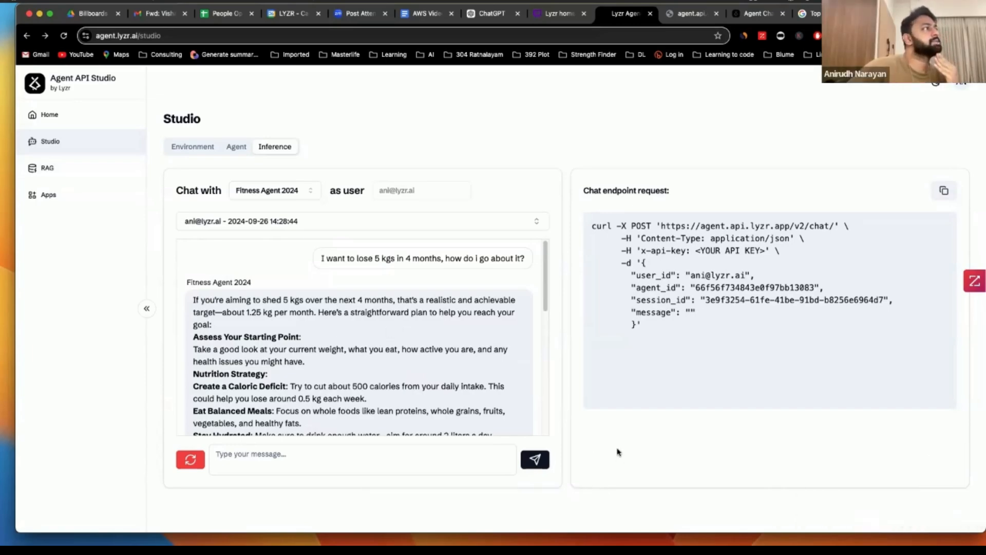
Open the studio in a new browser tab and go to its Apps marketplace there.
right_click(65, 199)
click(106, 203)
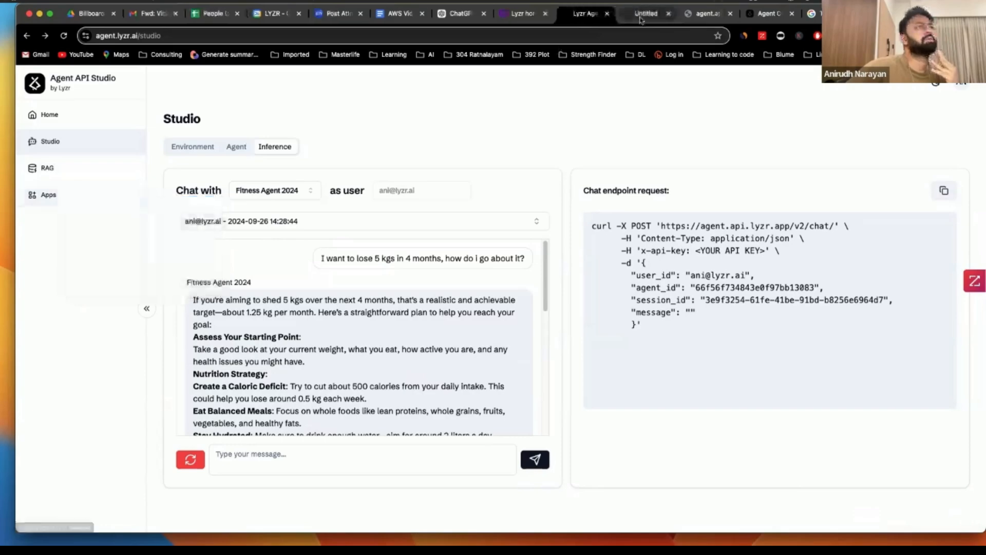
click(635, 17)
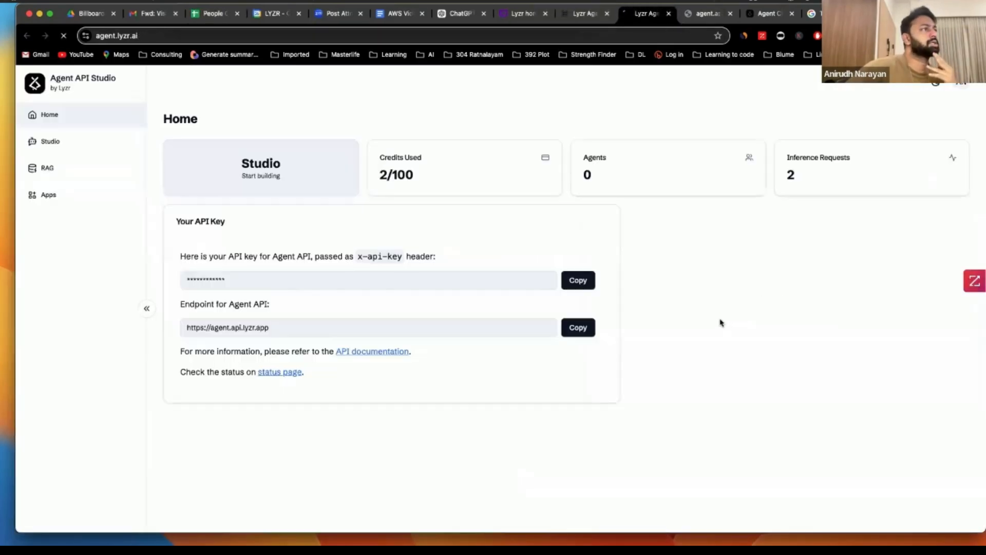
click(59, 201)
Search the app marketplace for "Fitness" and clear the search again.
click(217, 215)
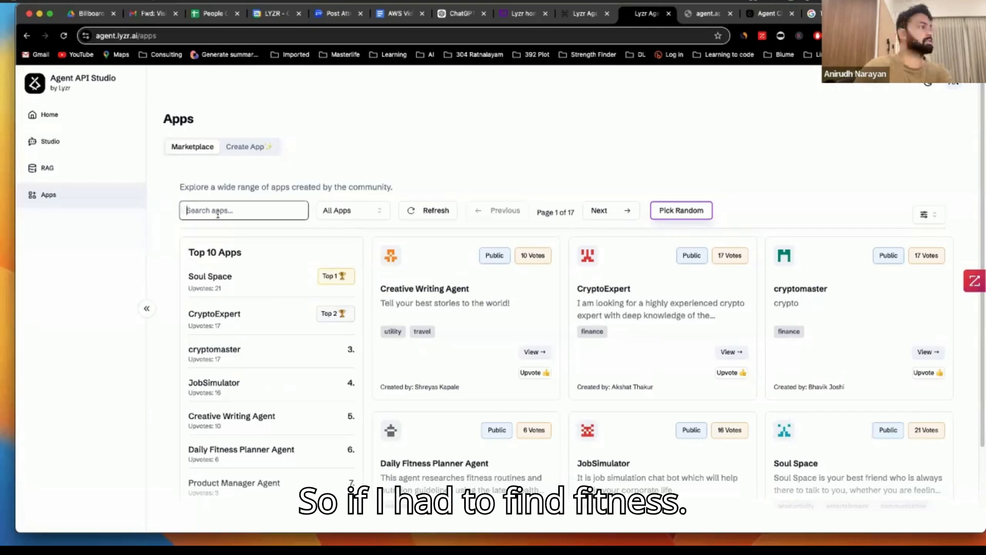
text(Fitness)
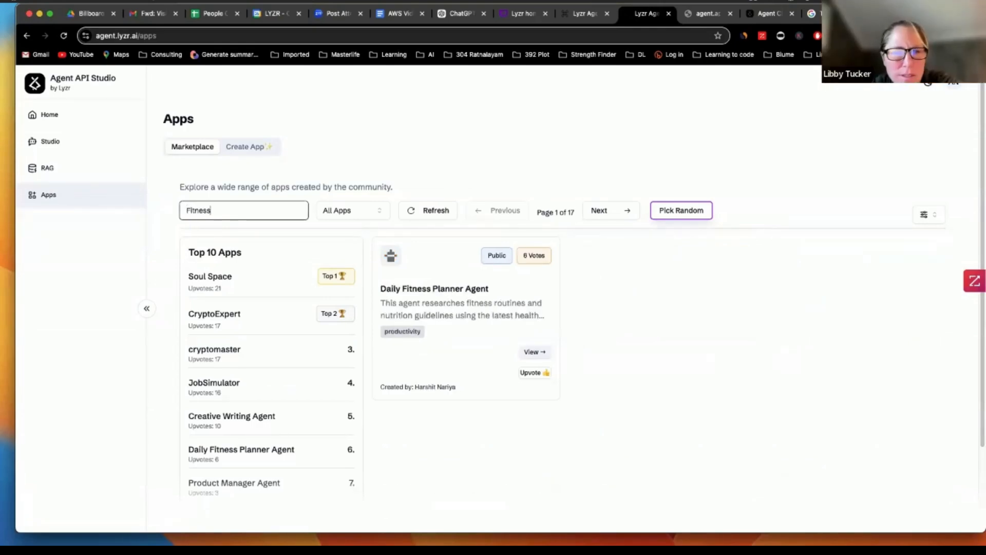
key(super+a)
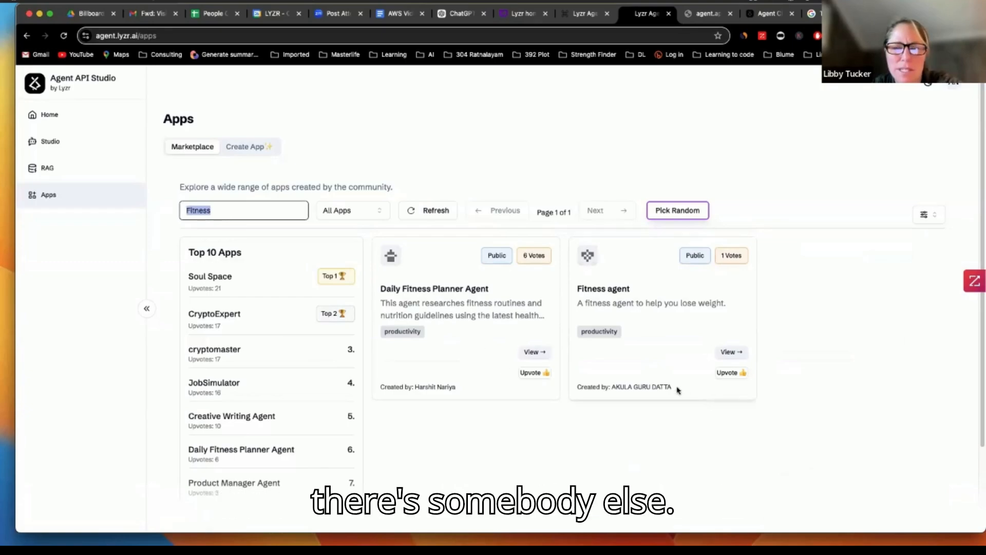
key(BackSpace)
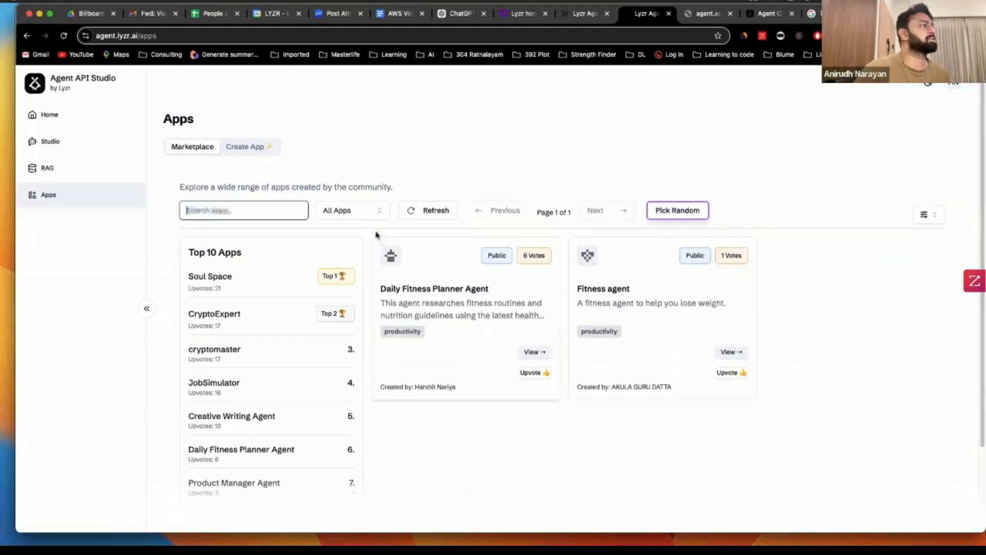
Start creating a new app from Fitness Agent 2024 and make it public.
click(368, 211)
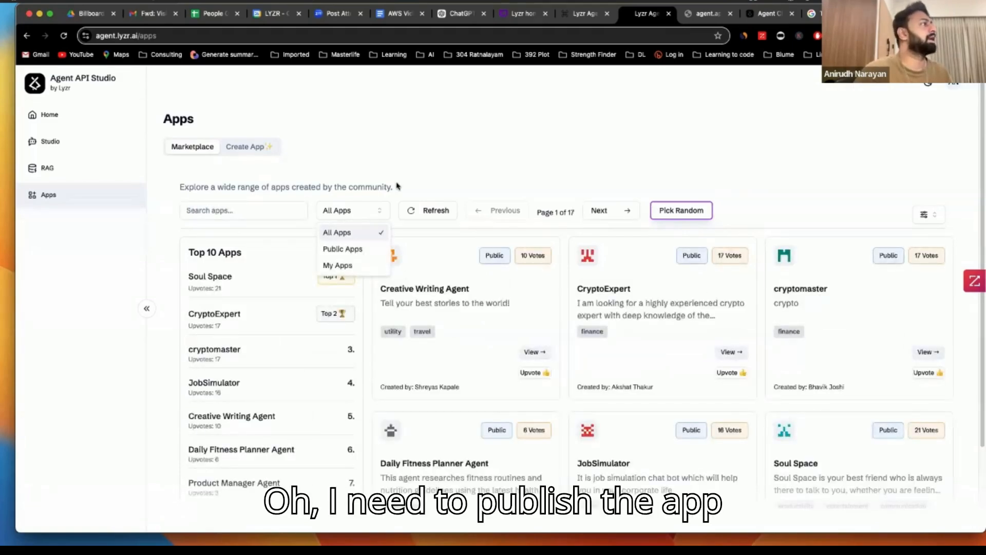
click(256, 147)
click(256, 146)
click(237, 236)
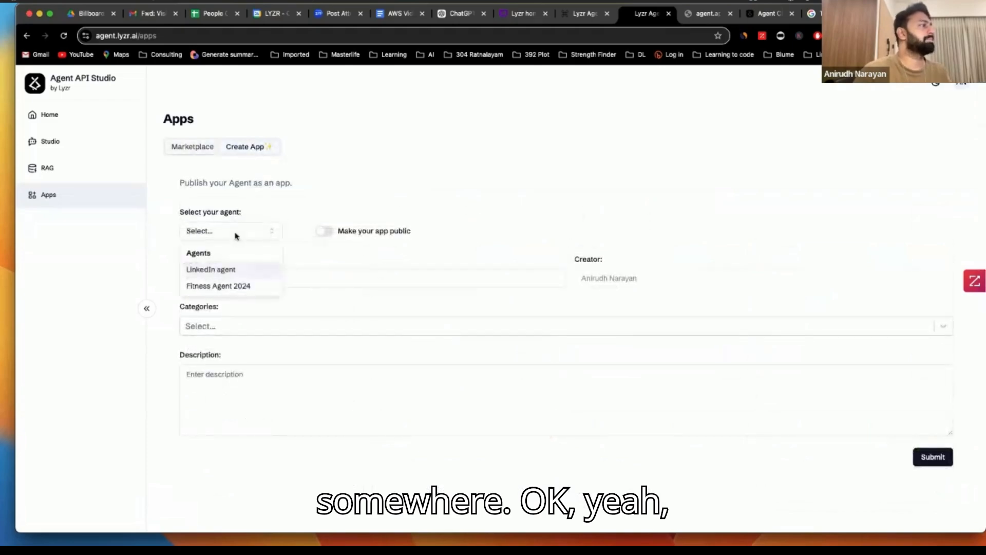
click(222, 285)
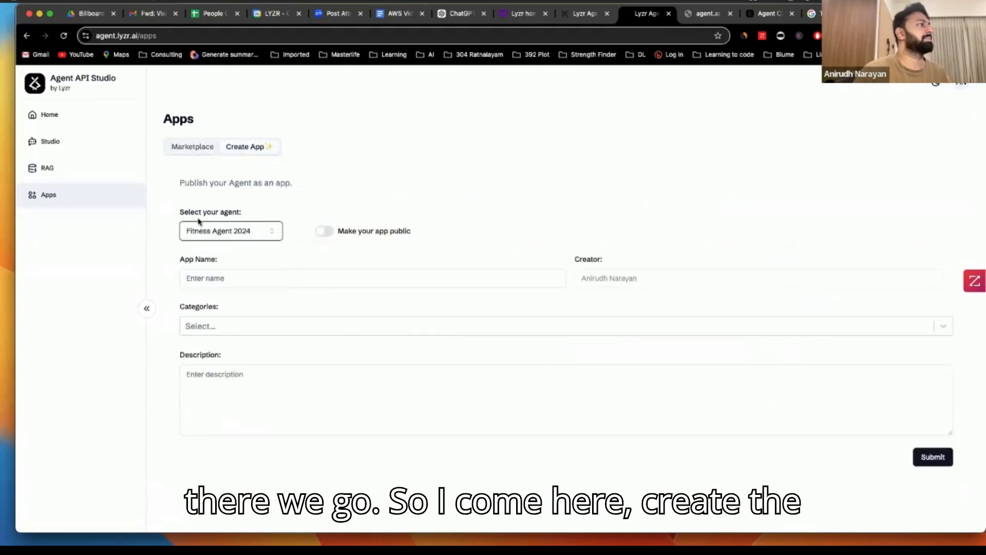
click(324, 232)
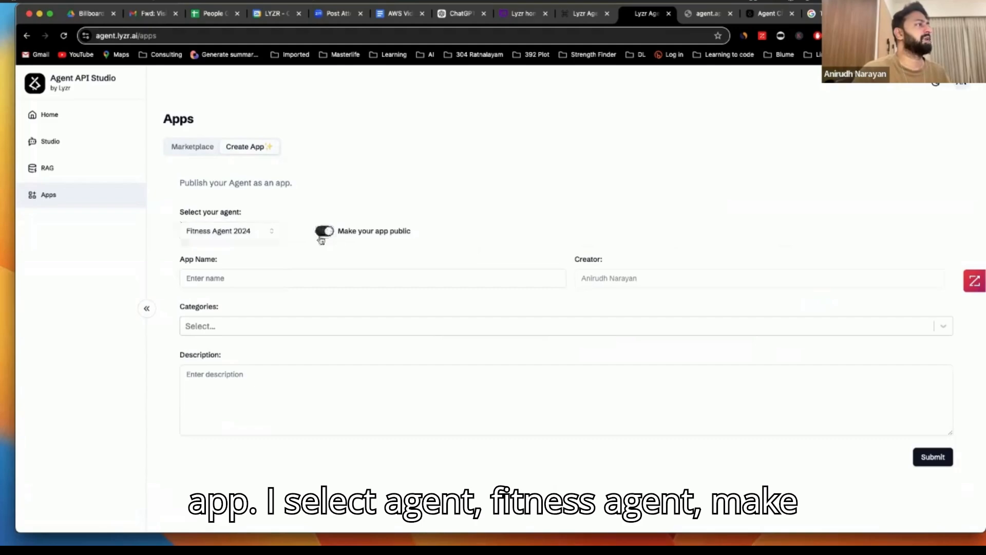
Name the app "Fitness Agent:" followed by the two hosts' first names and "Zoom recording", and assign the Productivity category.
click(288, 276)
text(Libby)
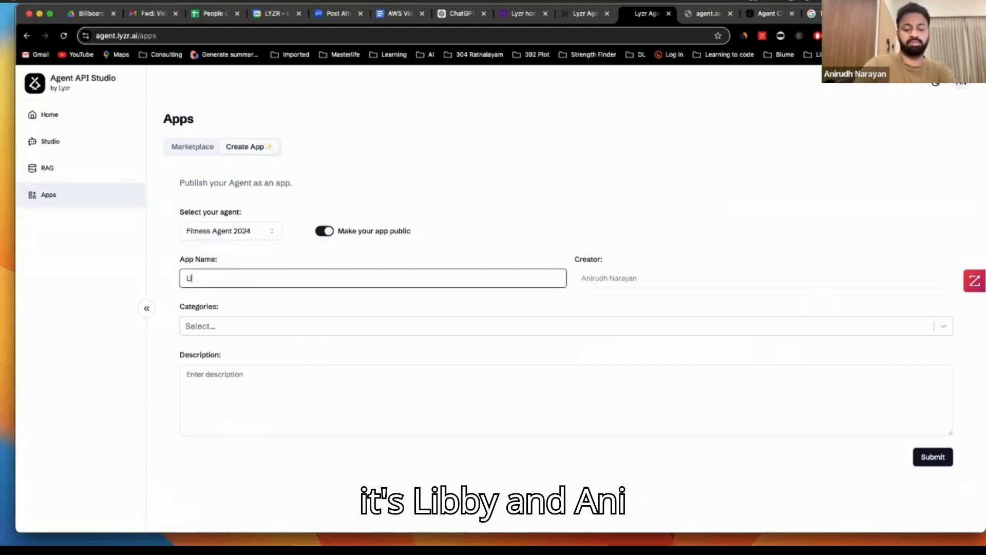
text( & A)
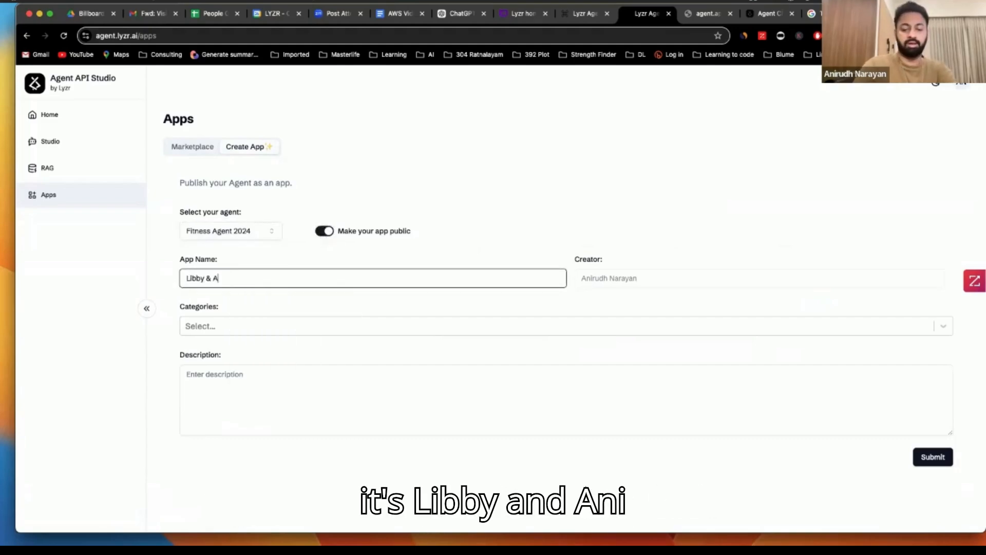
text(ni Zoom recording)
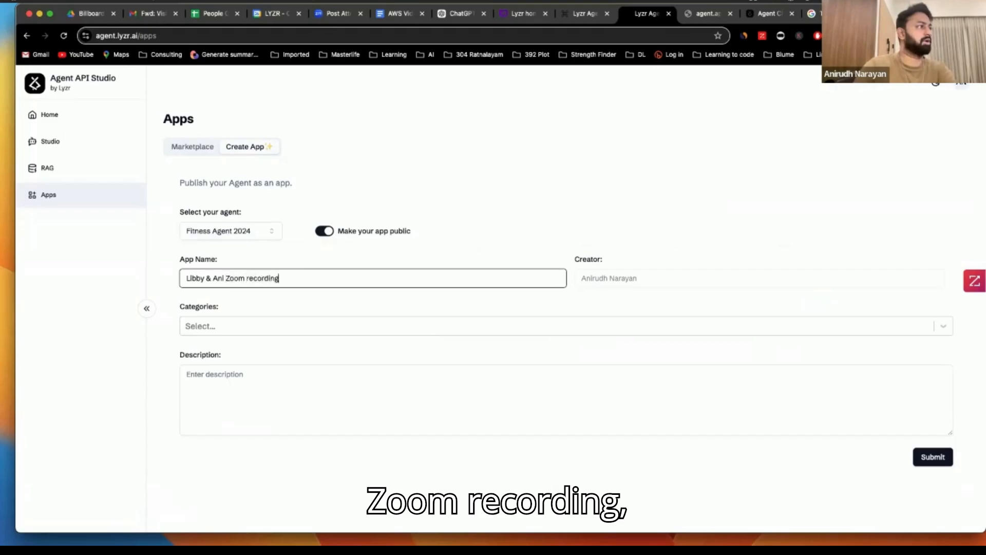
click(187, 280)
text(Fitness Agent:)
click(659, 281)
click(315, 324)
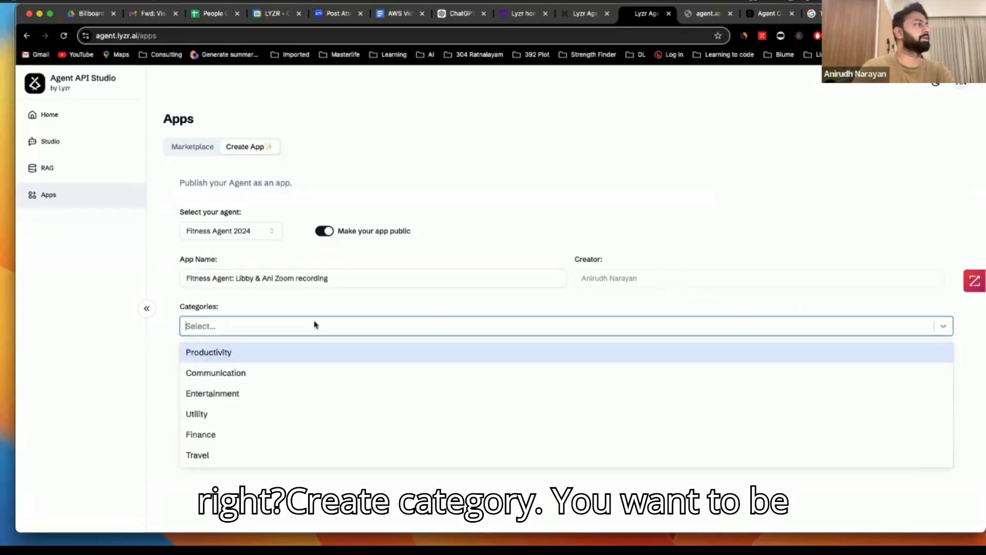
click(291, 348)
Describe the app as "Helps you lose weight in 4 months." and submit it for publishing.
click(254, 386)
text(He)
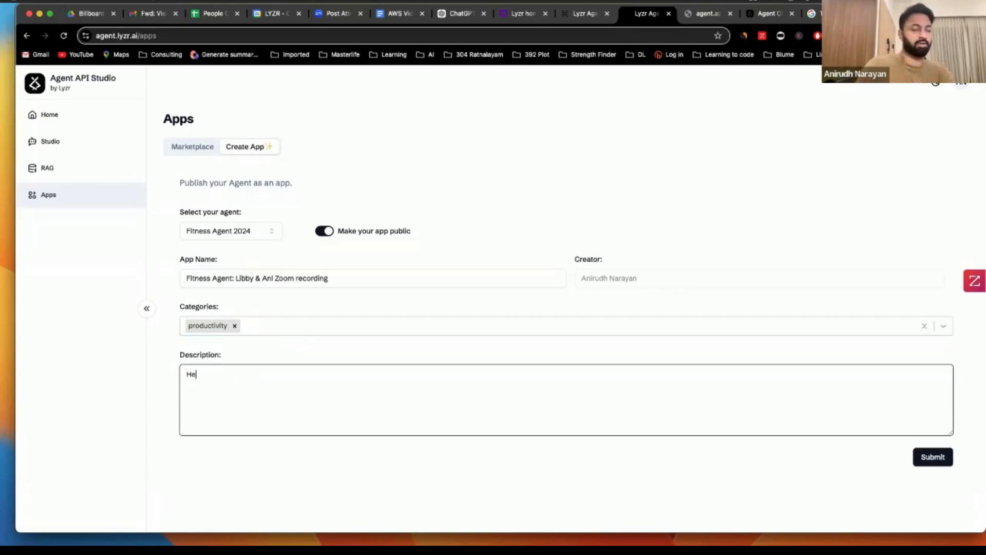
text(lps you lose weigh)
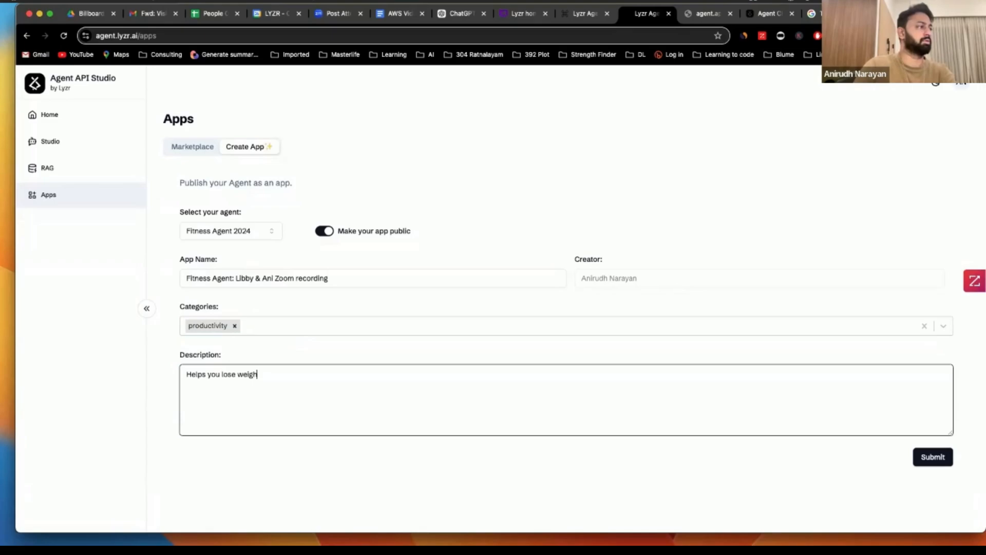
text(t in 4 months.)
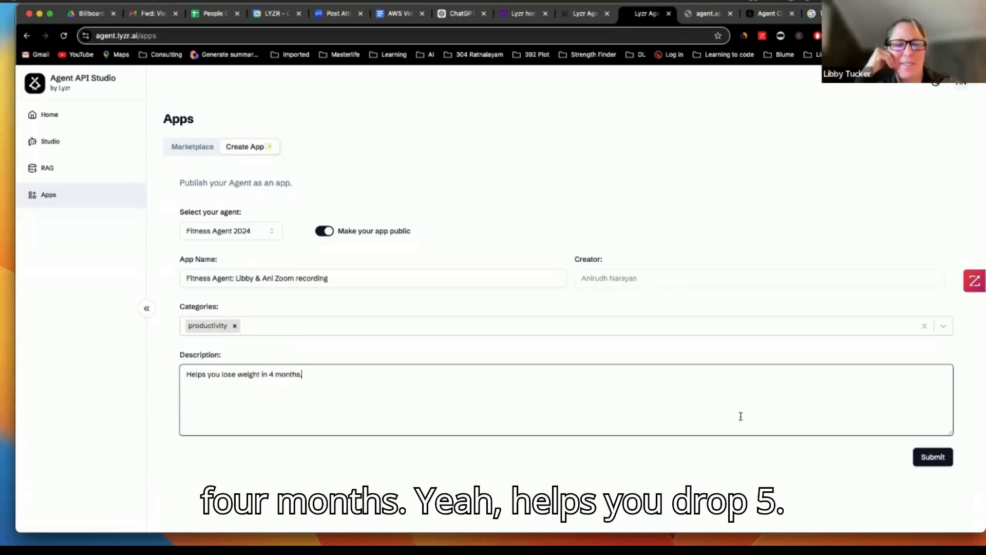
click(936, 461)
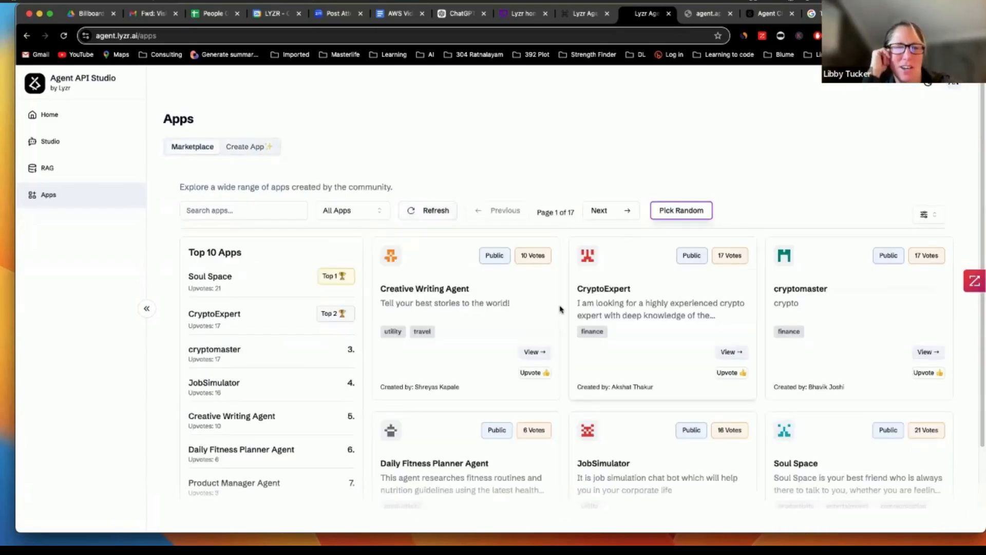
Browse the public apps in the marketplace and open the Creative Writing Agent app.
scroll(517, 324, down, 2)
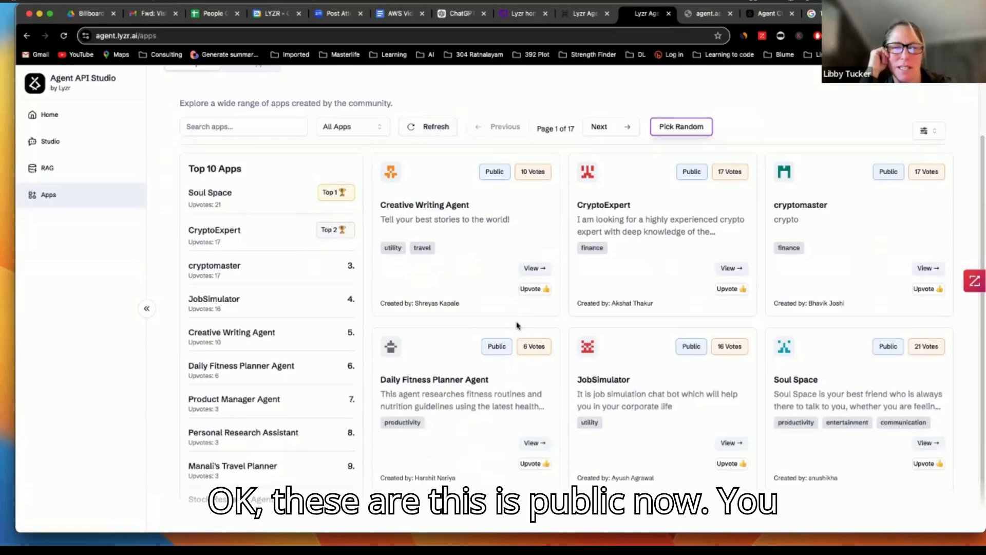
scroll(518, 326, up, 2)
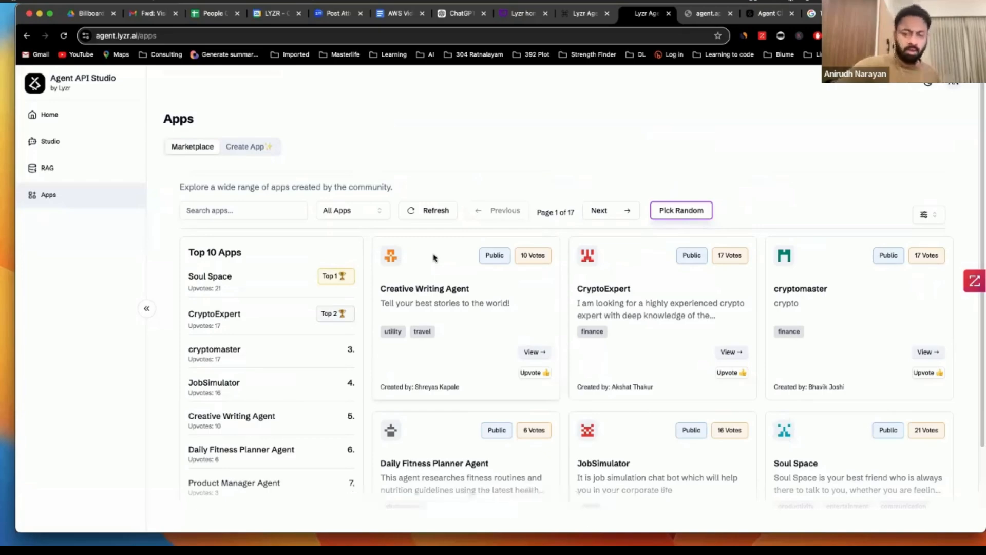
click(585, 14)
click(632, 16)
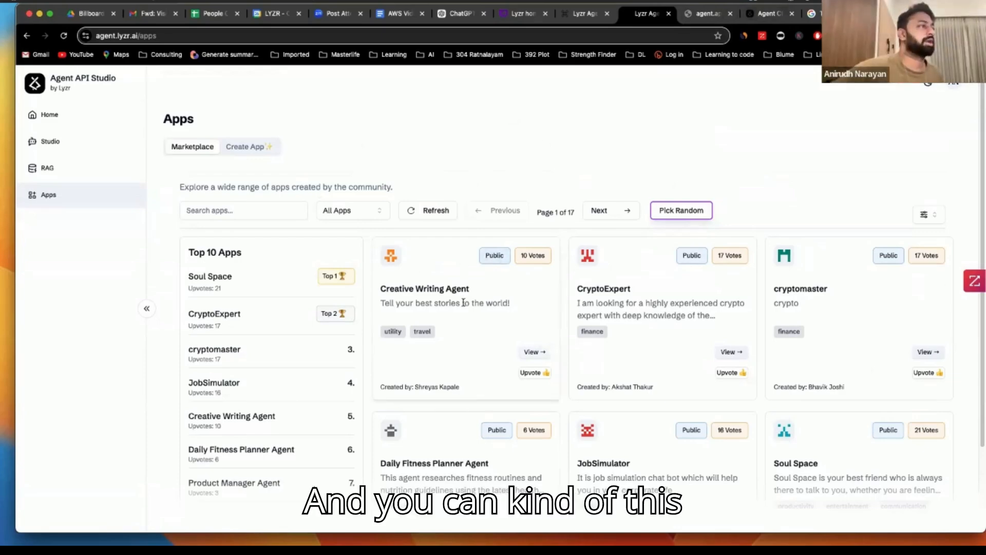
click(535, 354)
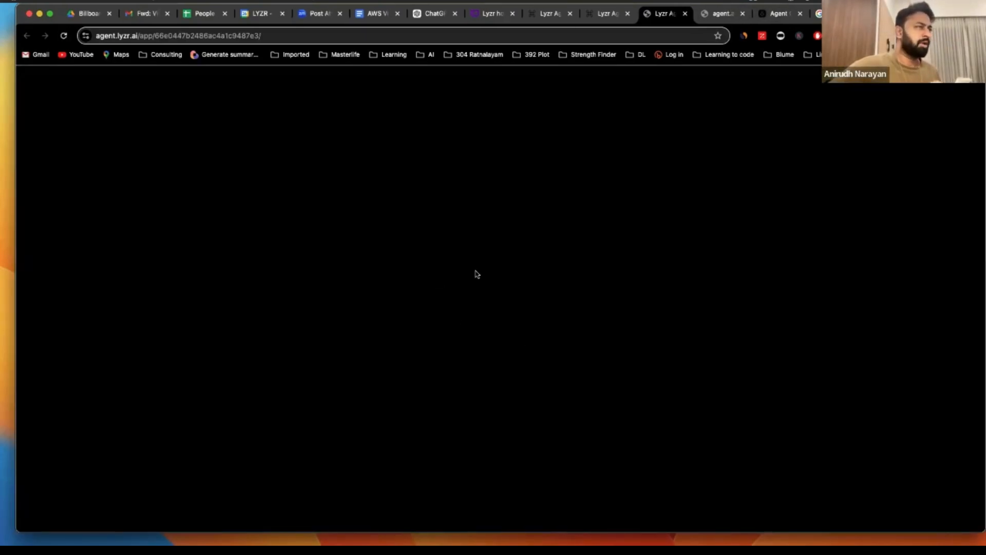